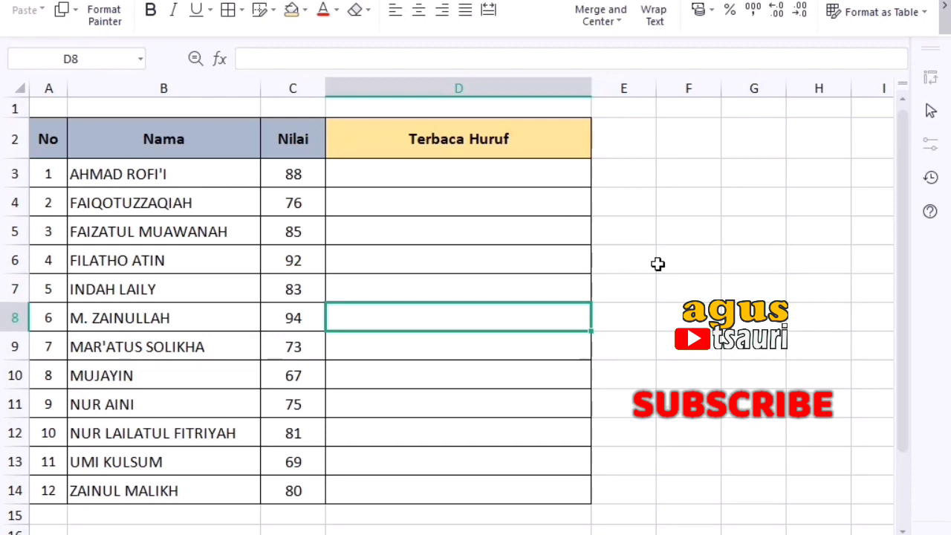
- Look over the score 88 in C3 and the empty Terbaca Huruf cells, ending on D3
click(280, 187)
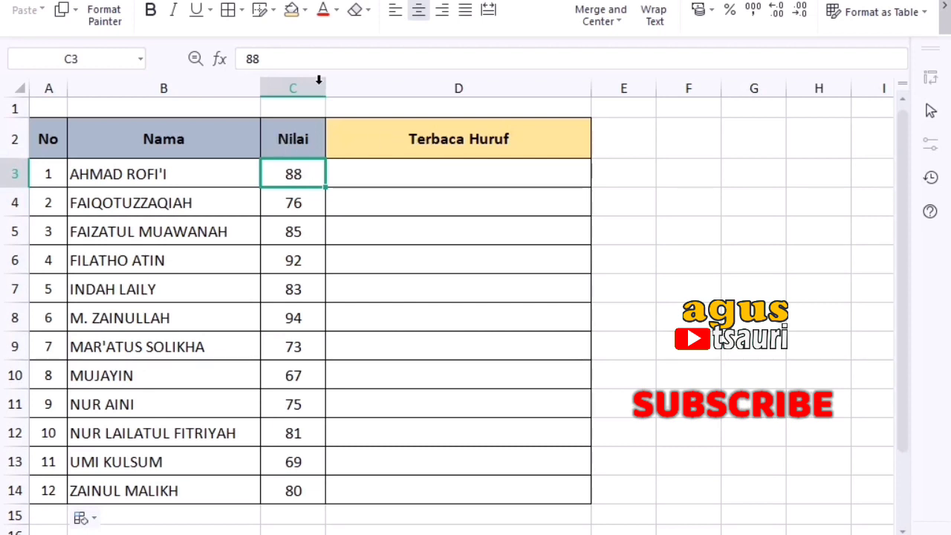
click(419, 190)
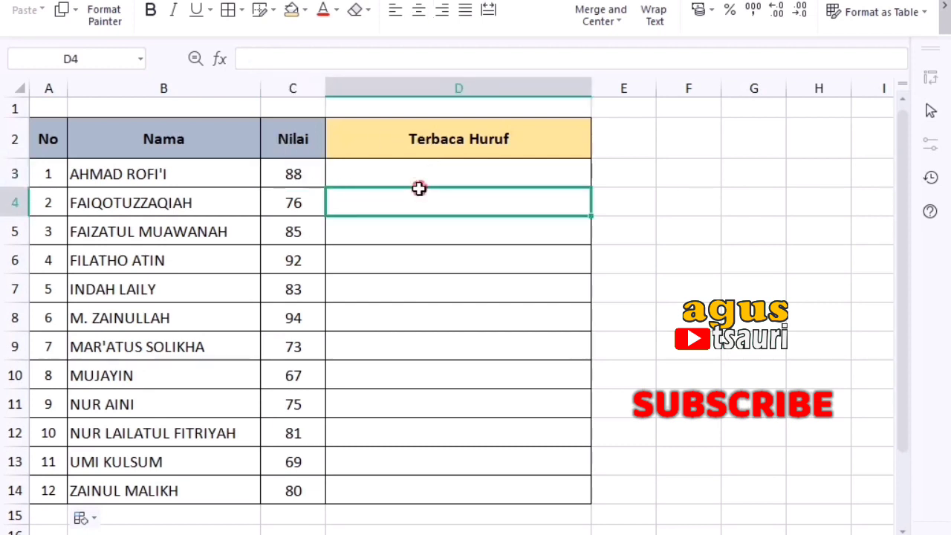
click(386, 173)
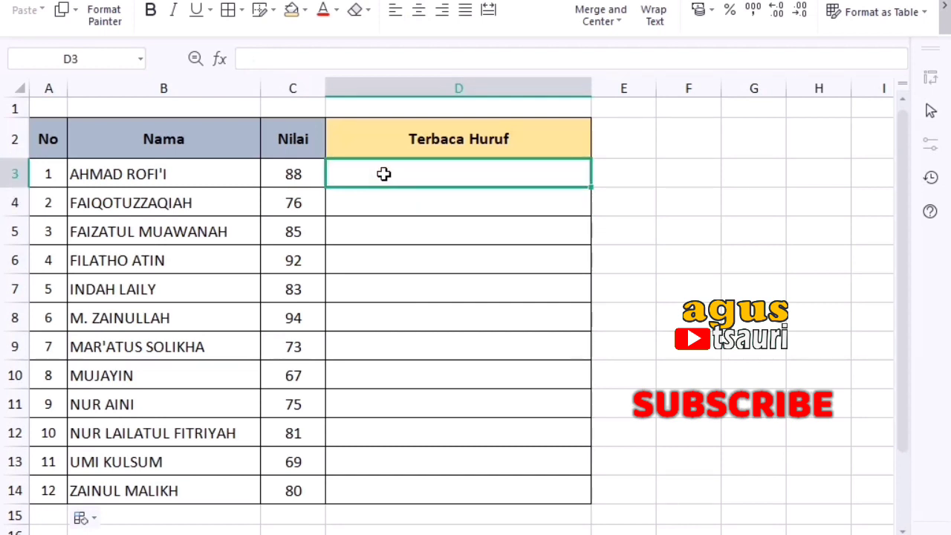
click(294, 173)
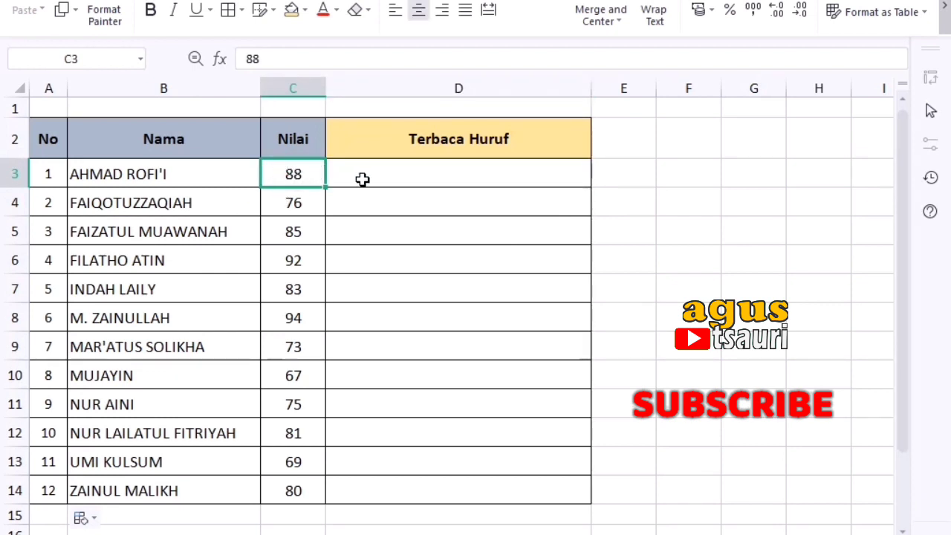
click(251, 235)
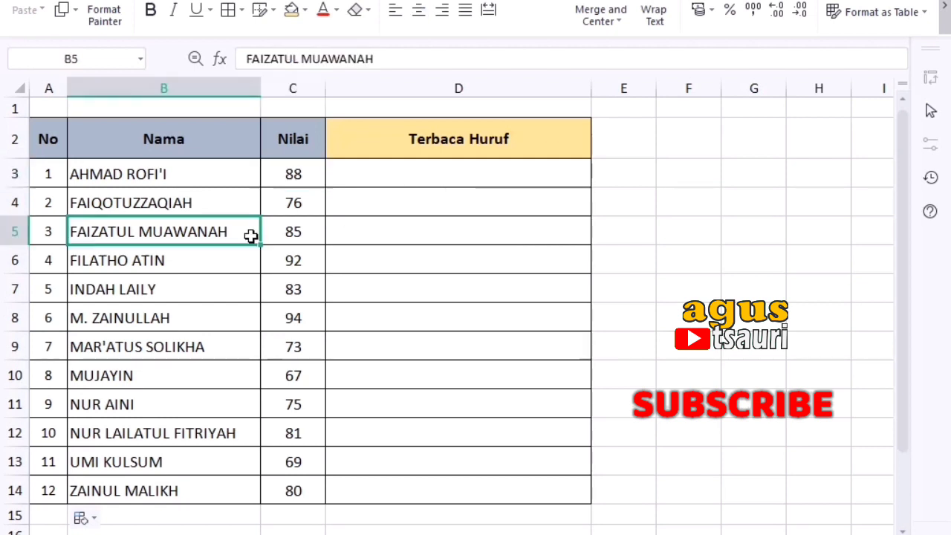
click(405, 185)
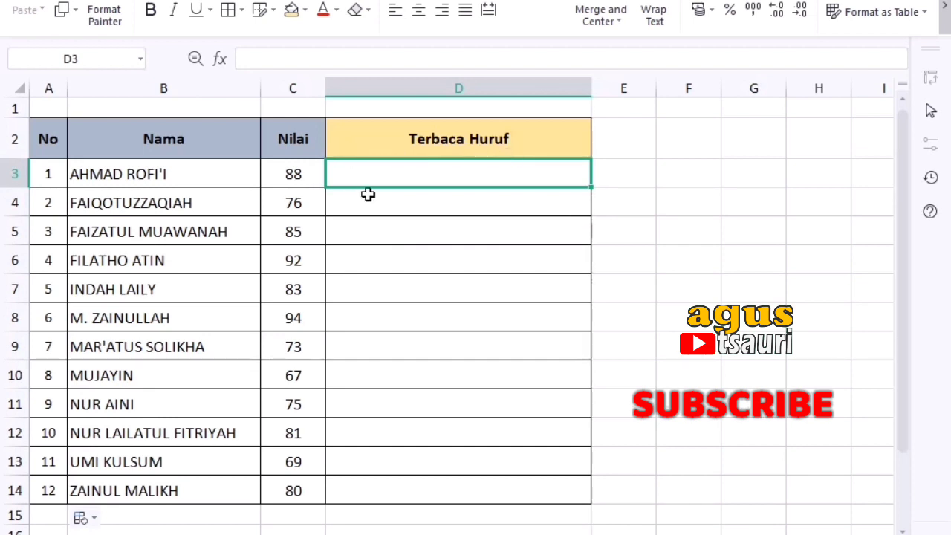
- Type sample spellings 'delapan delapan', 'tujuh enam', 'delapan lima' into D3:D5, then clear them
text(del)
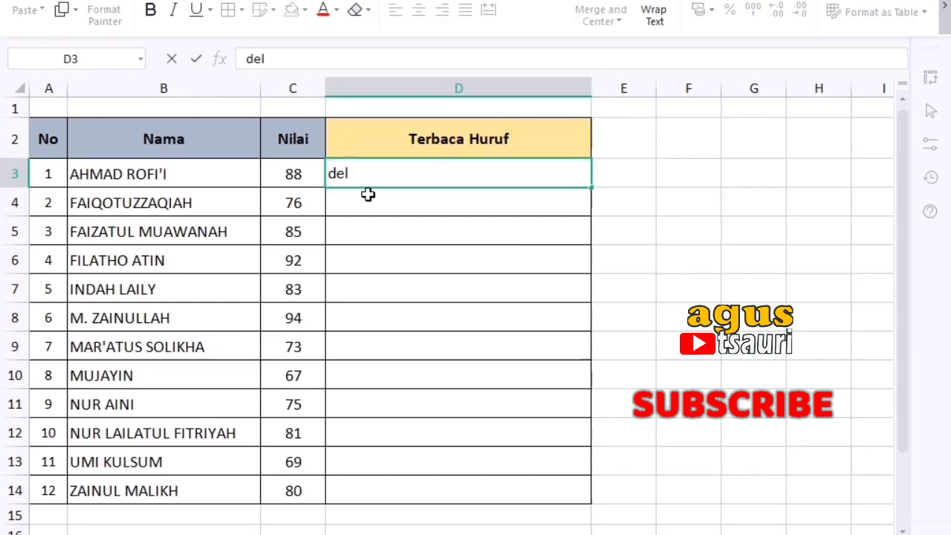
text(n)
text(apan)
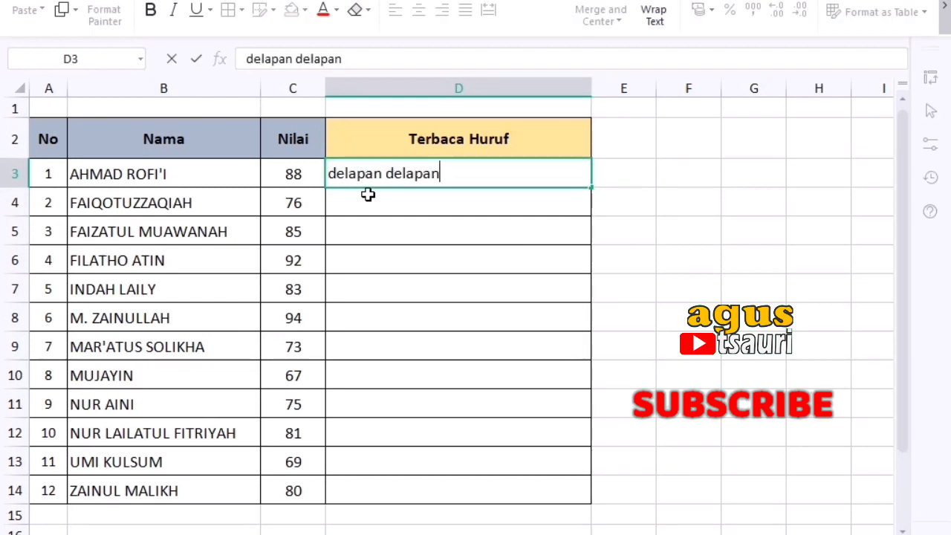
key(Return)
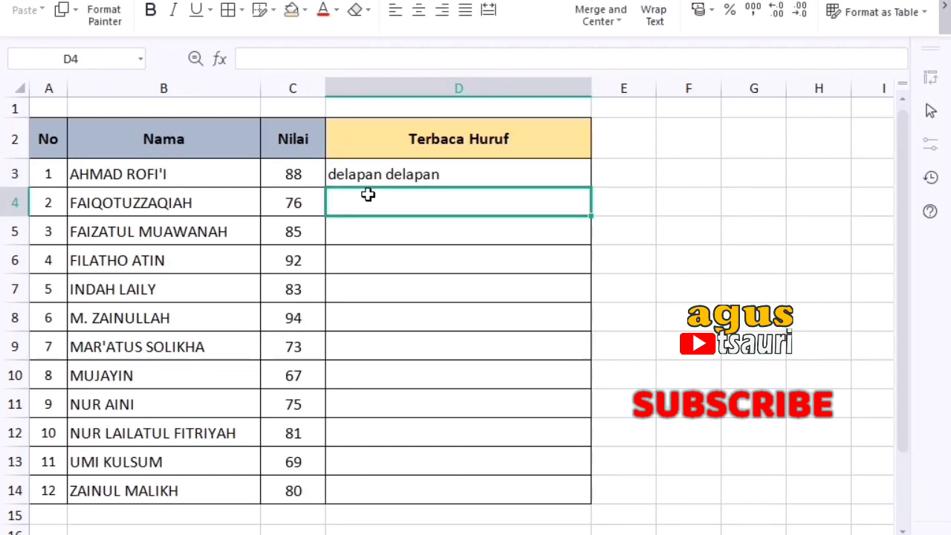
text(tuju)
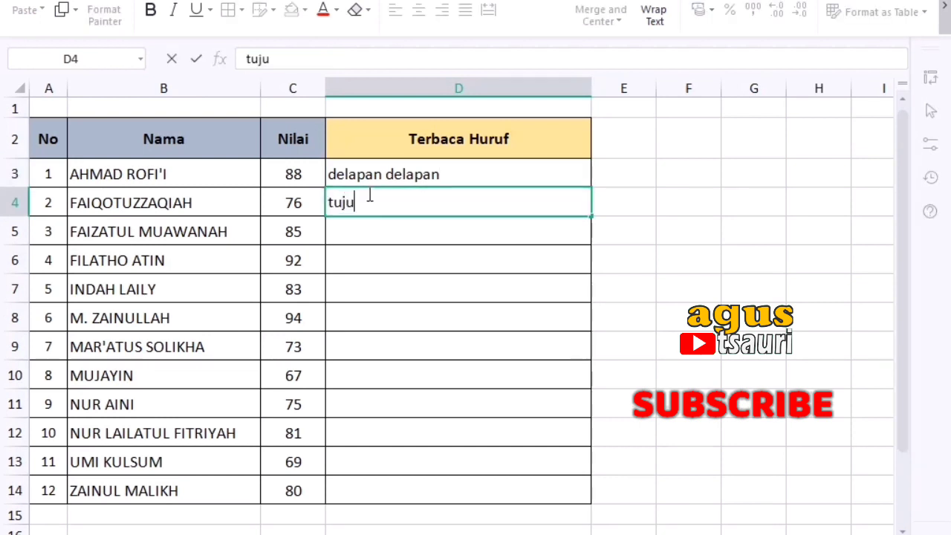
text(h enam)
key(Return)
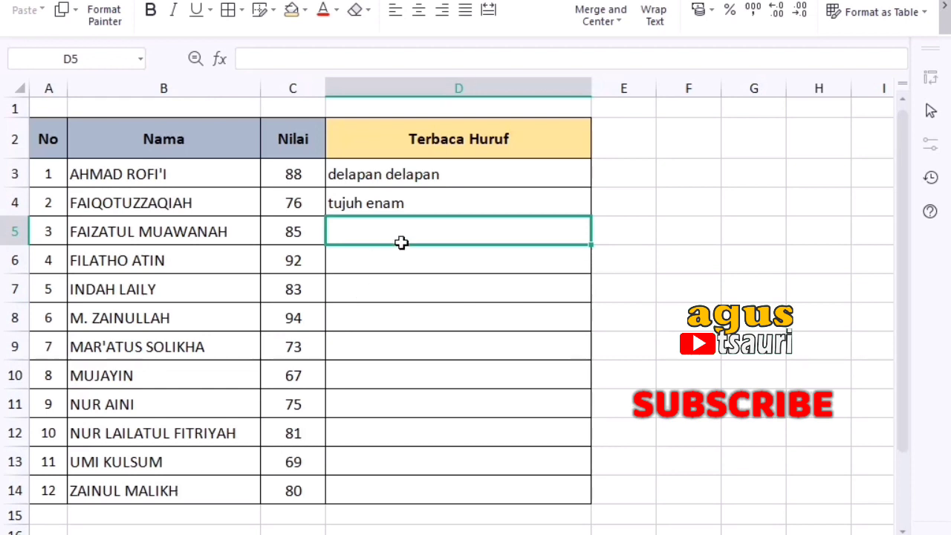
text(delapan lima)
key(Return)
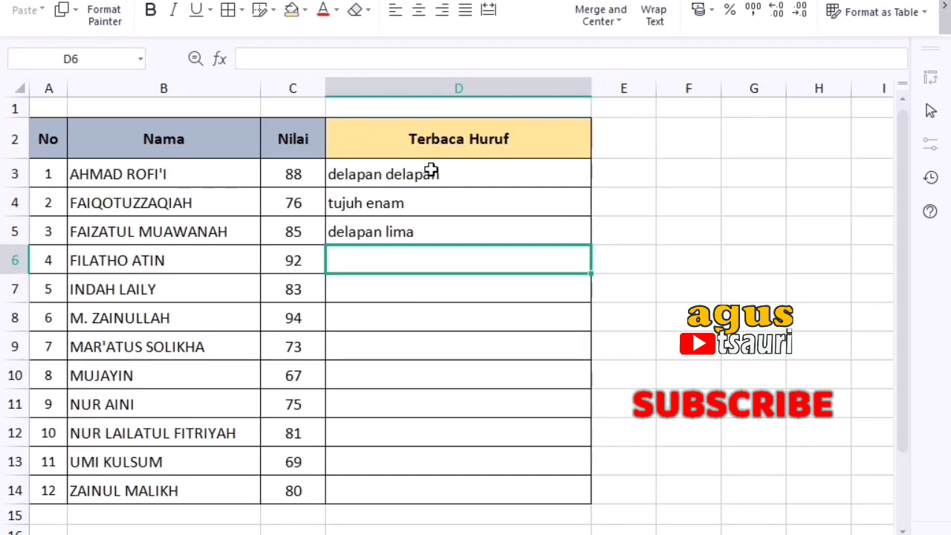
drag(431, 173, 416, 243)
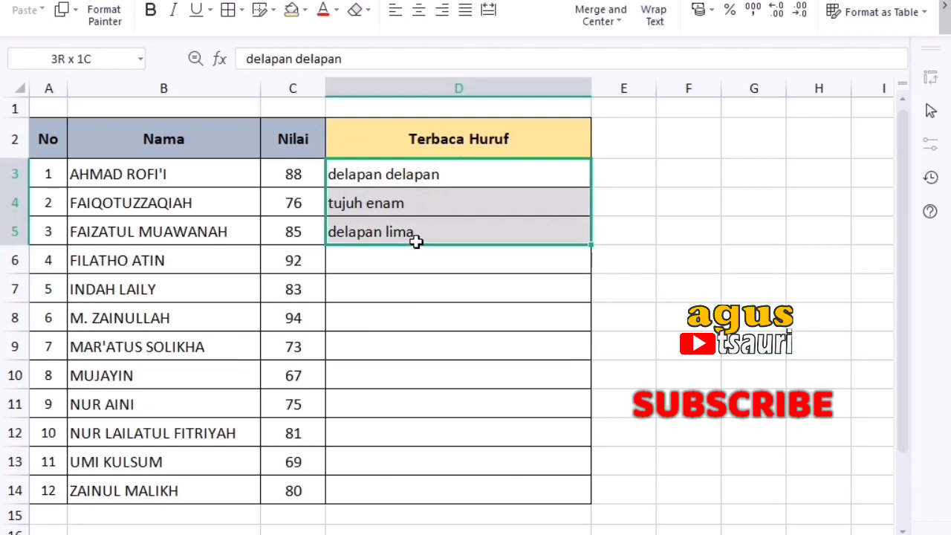
key(Delete)
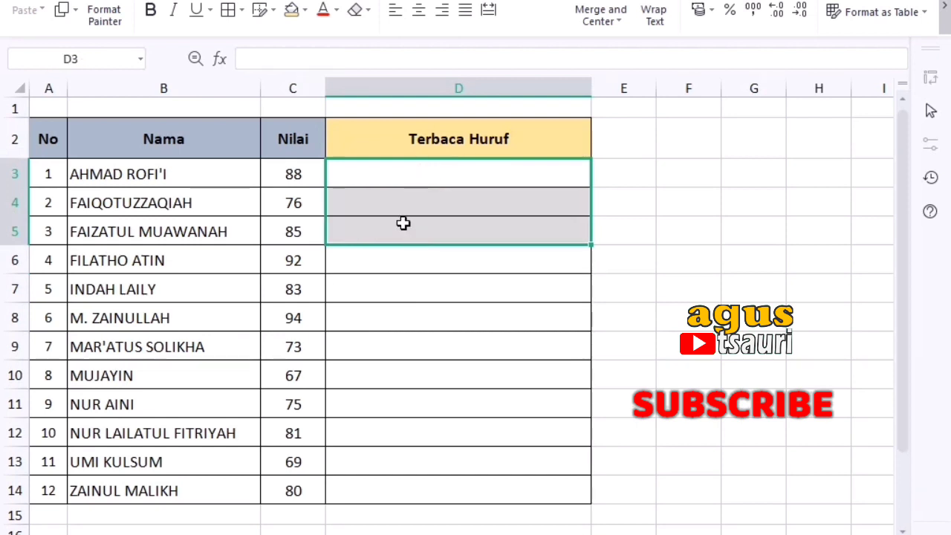
- Start D3's formula with =SUBSTITUTE( and nest a second and third SUBSTITUTE inside it
click(378, 169)
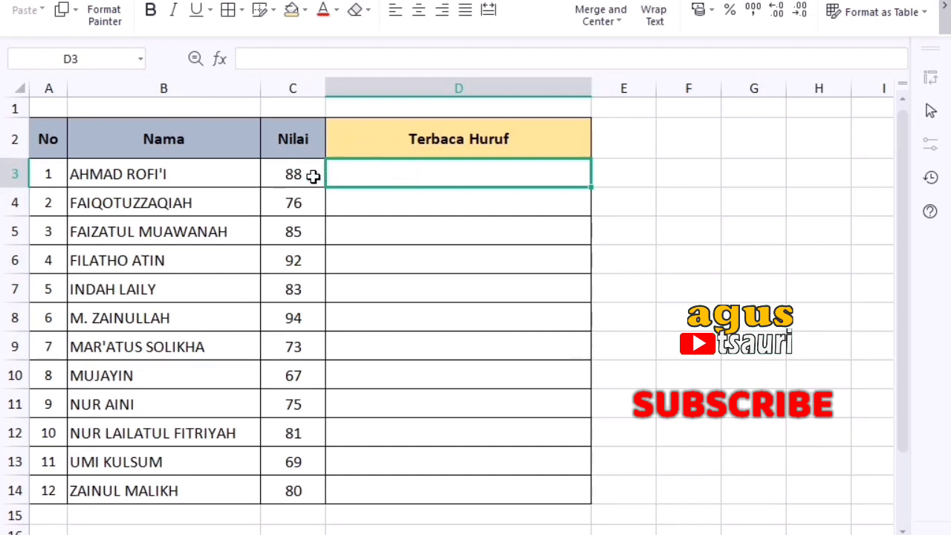
click(391, 237)
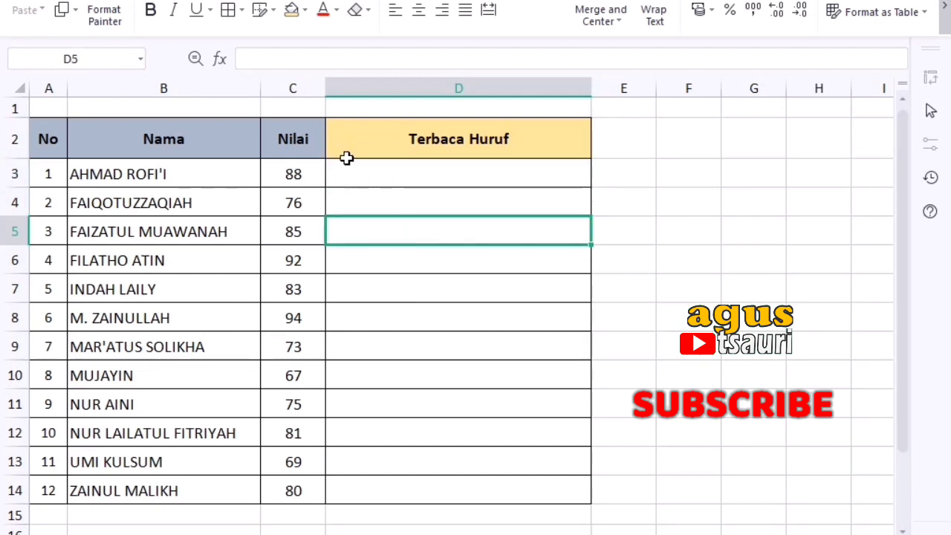
click(359, 176)
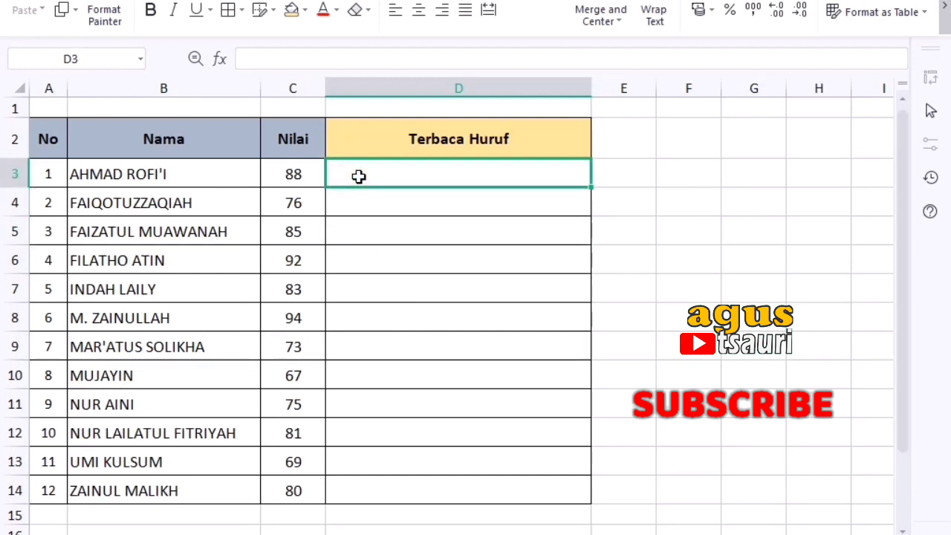
text(=sub)
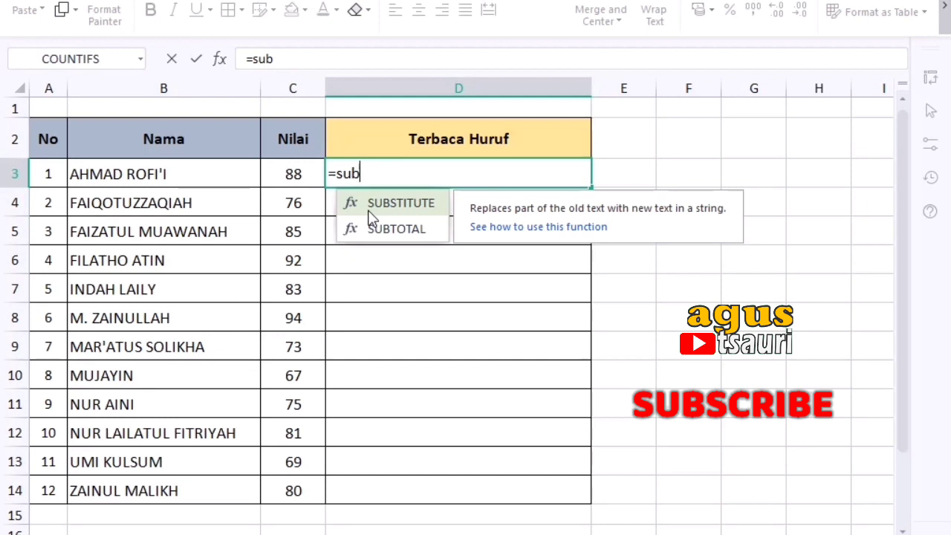
double_click(372, 205)
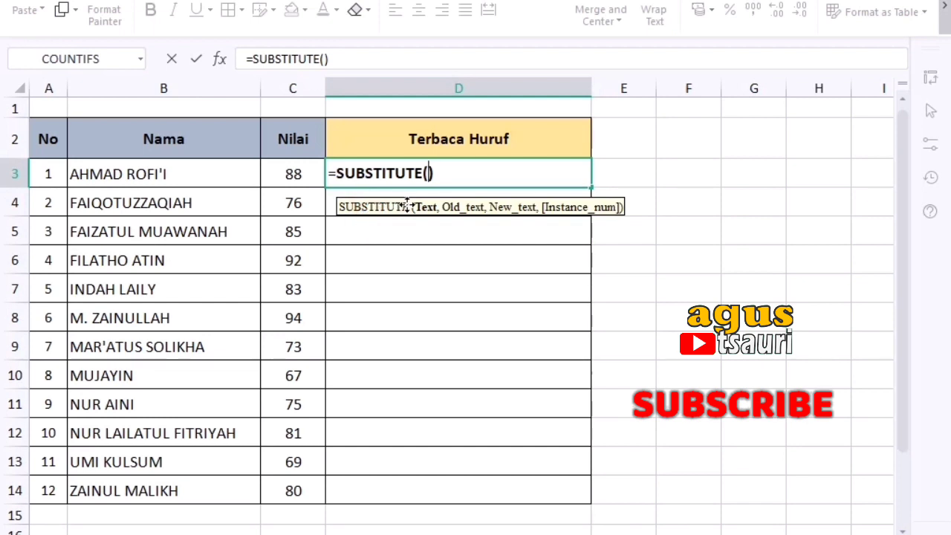
text(sub)
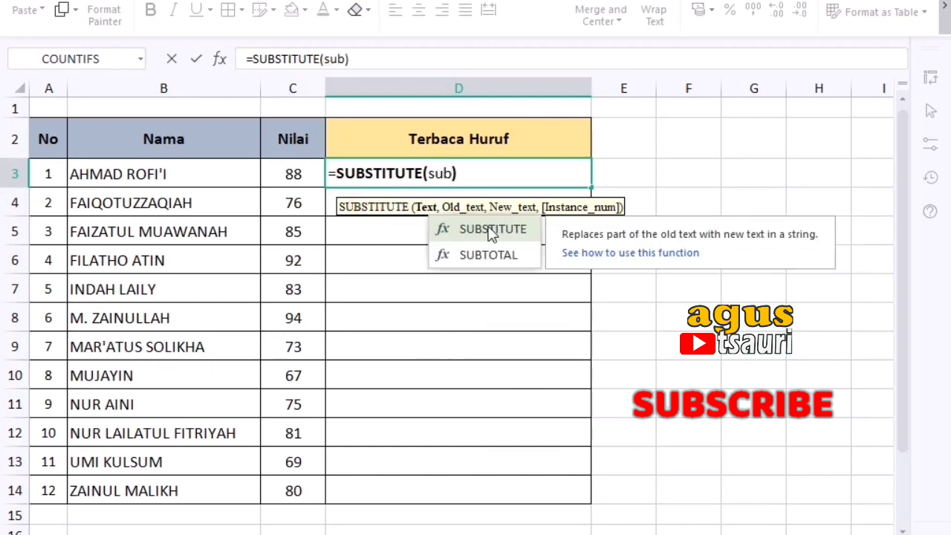
double_click(484, 231)
text(s)
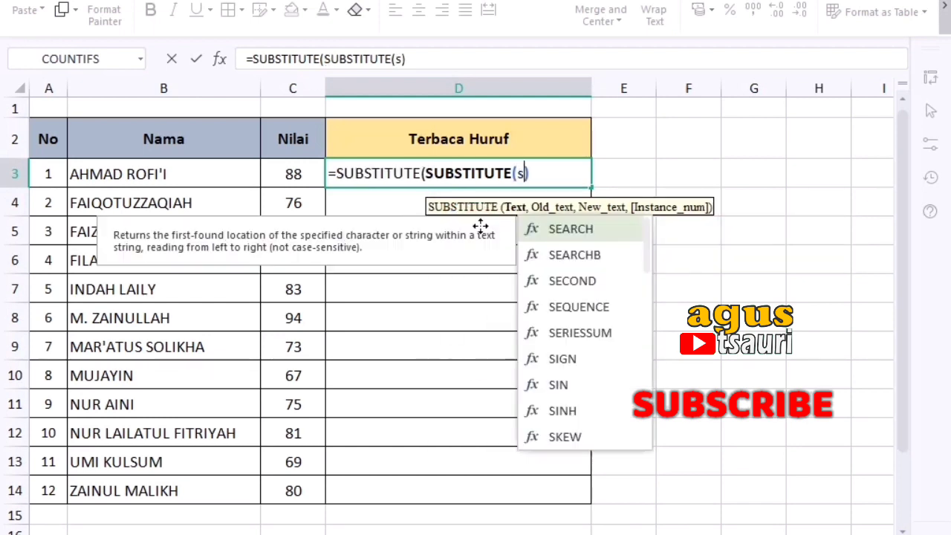
text(ub)
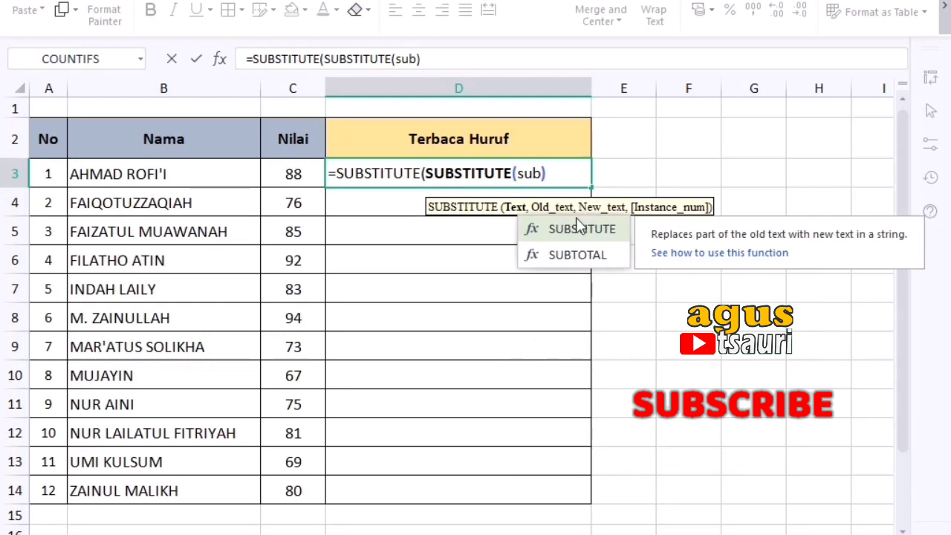
double_click(579, 228)
text(sub)
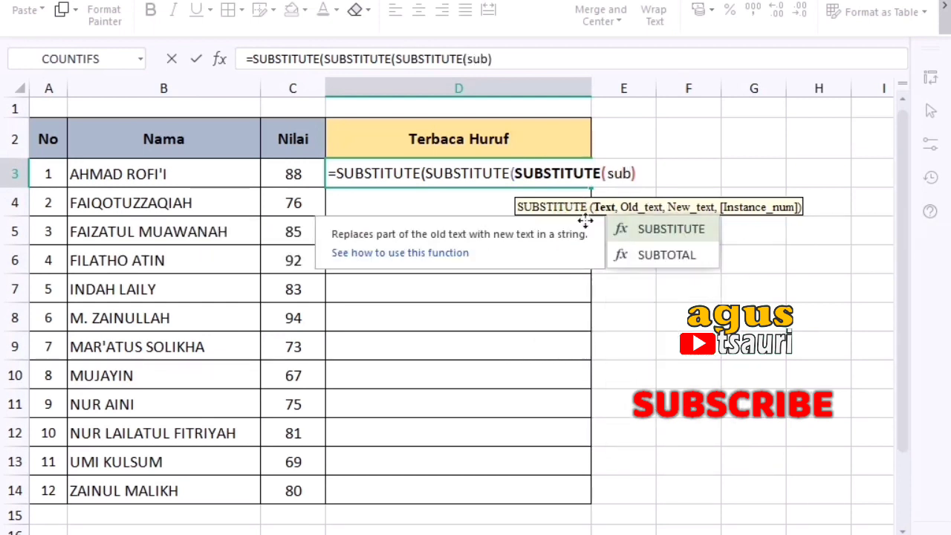
- Nest SUBSTITUTE calls four through ten, leaving the innermost arguments empty
double_click(657, 221)
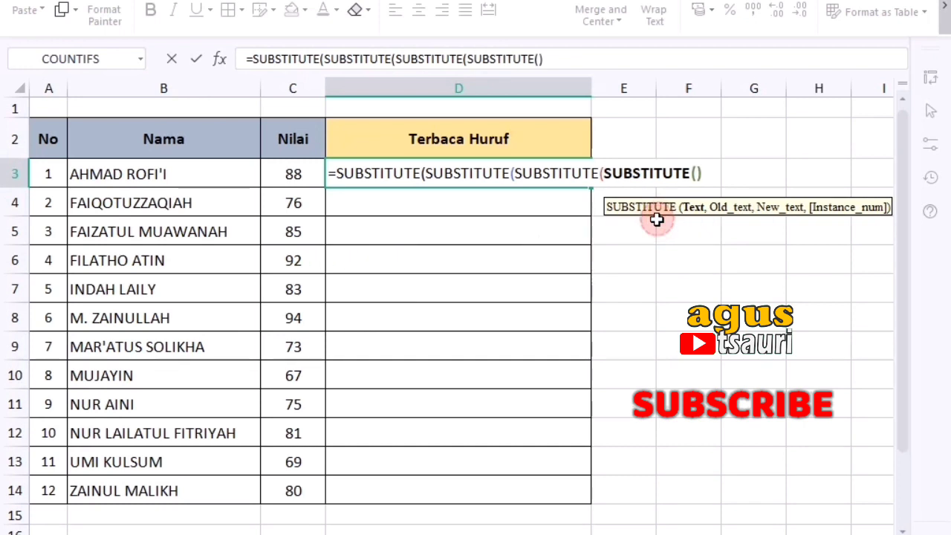
text(sub)
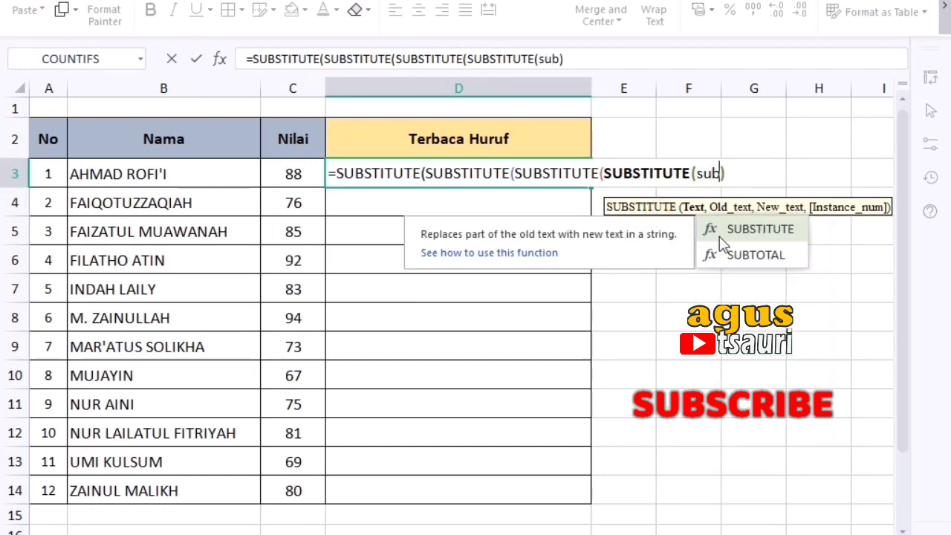
double_click(721, 232)
text(sub)
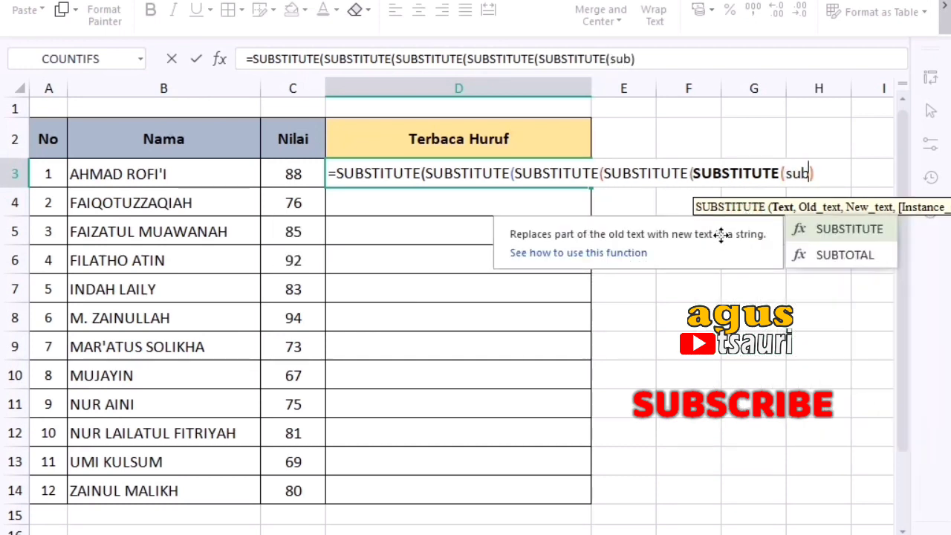
double_click(813, 230)
text(sub)
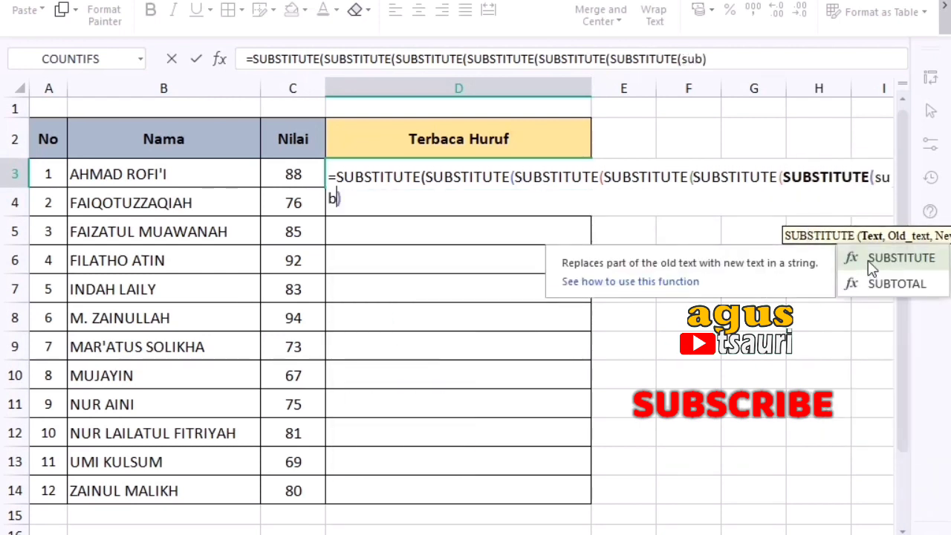
double_click(868, 261)
text(su)
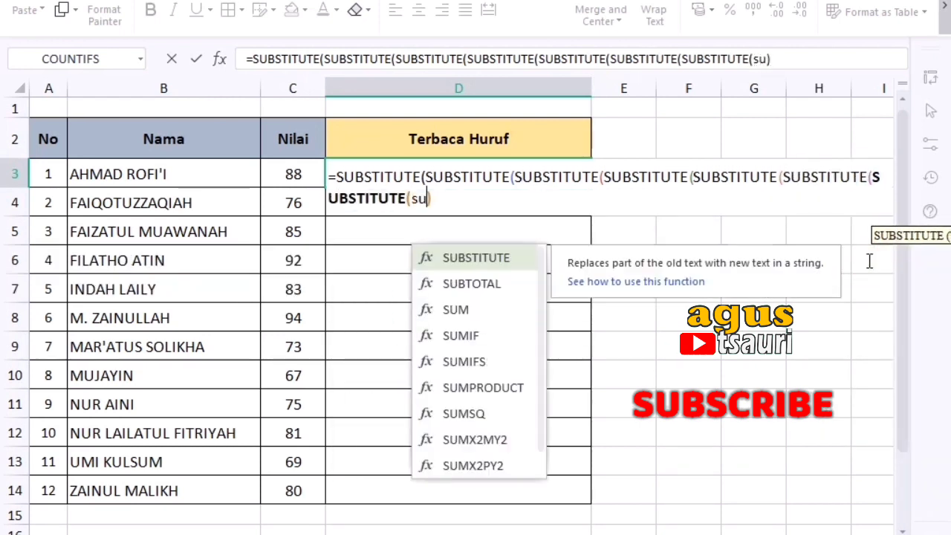
double_click(500, 260)
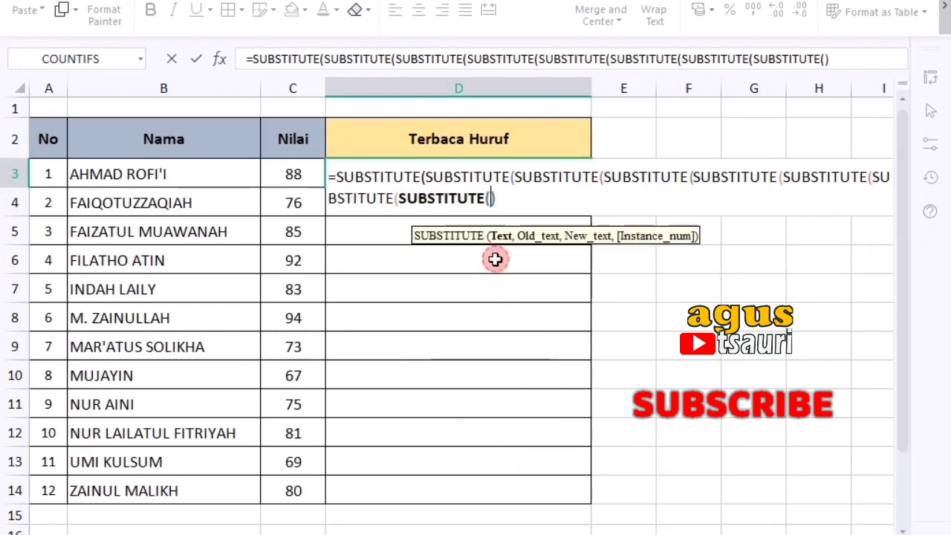
text(sub)
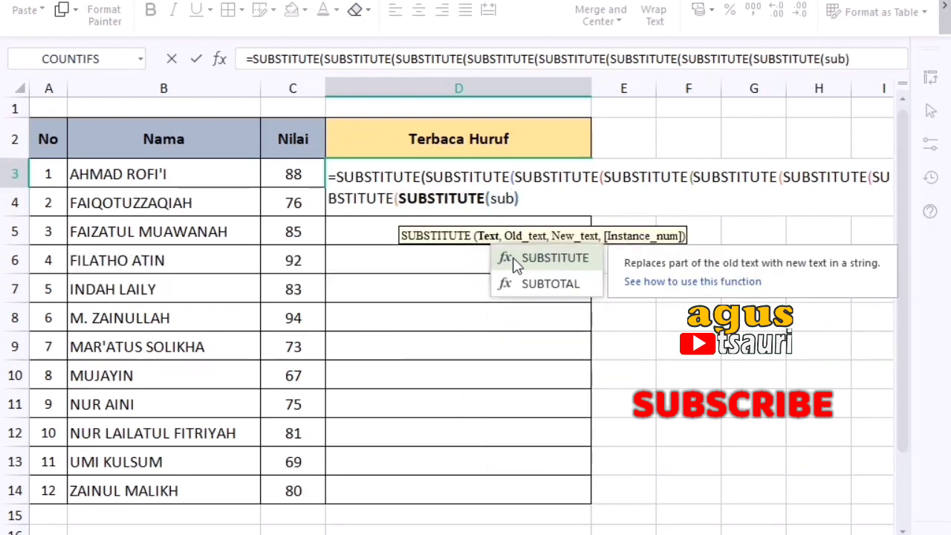
double_click(512, 260)
text(sub)
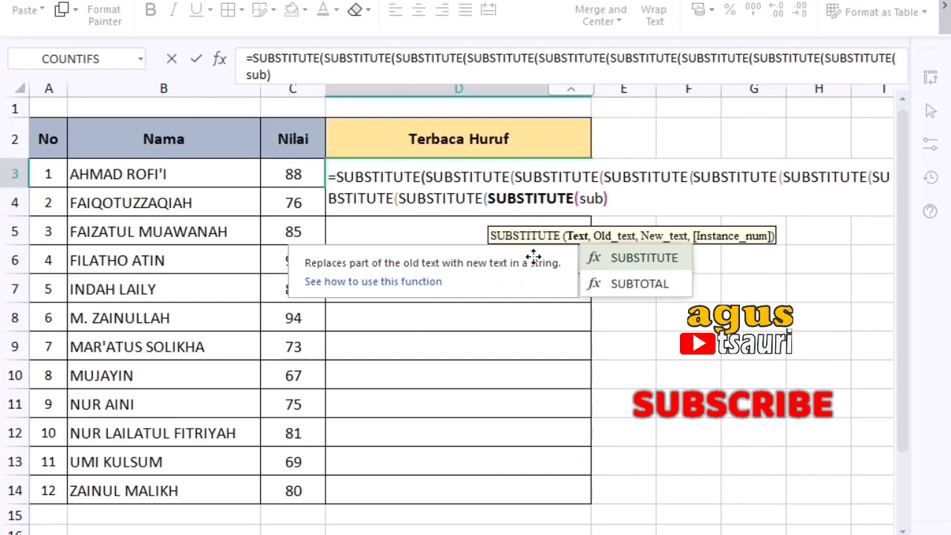
double_click(616, 256)
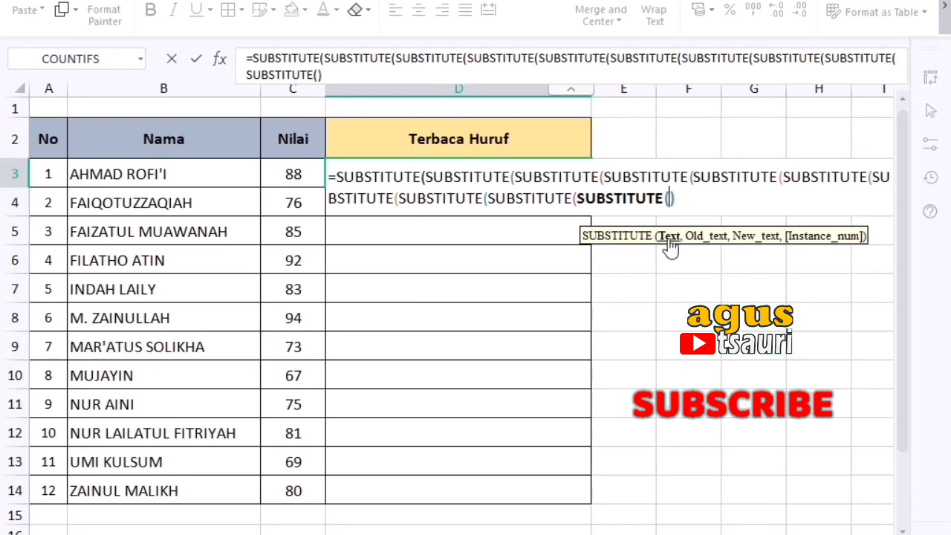
- Enter TEXT(C3,"#") as the innermost SUBSTITUTE's text argument, followed by a comma
text(te)
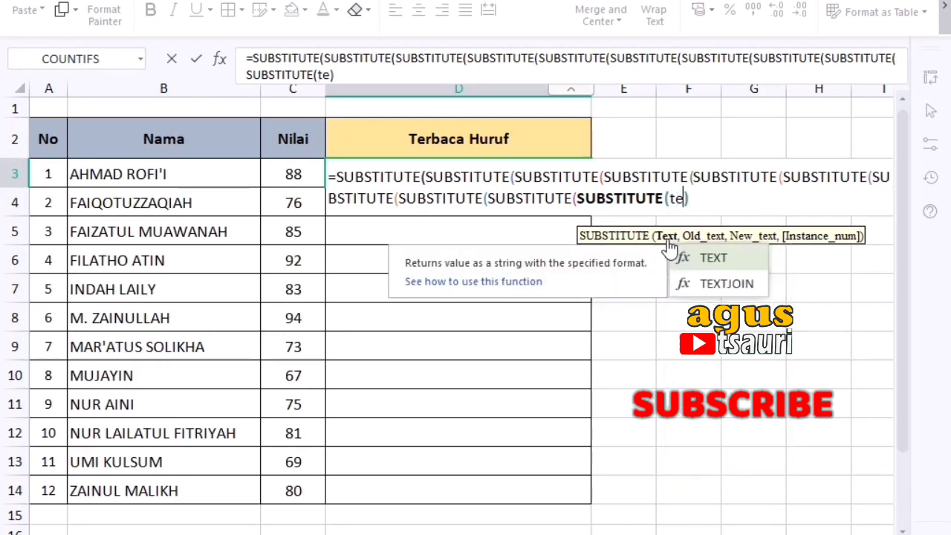
text(xt)
double_click(706, 260)
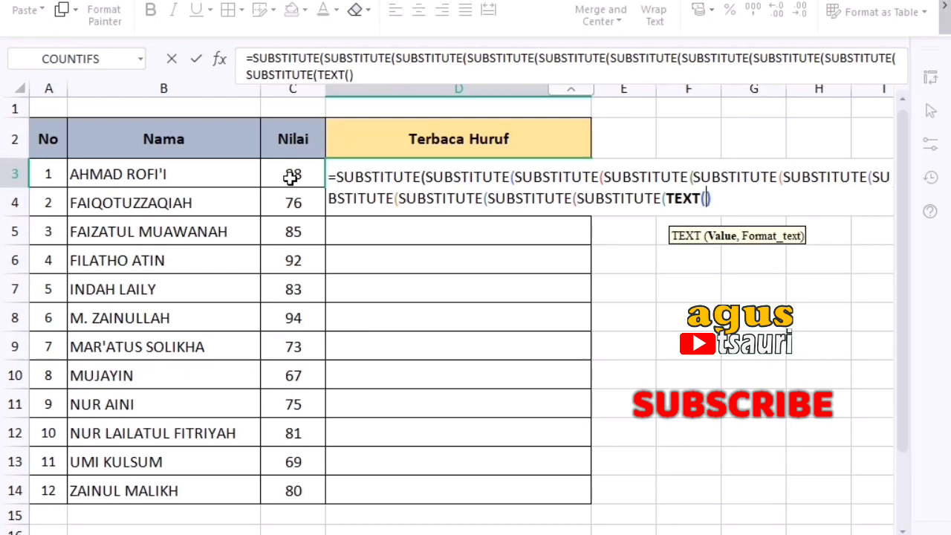
click(292, 176)
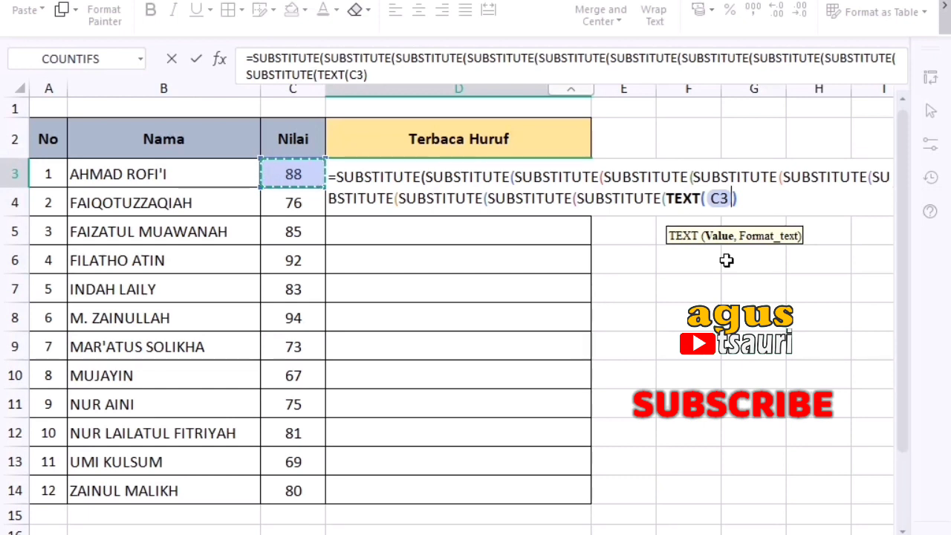
text(,)
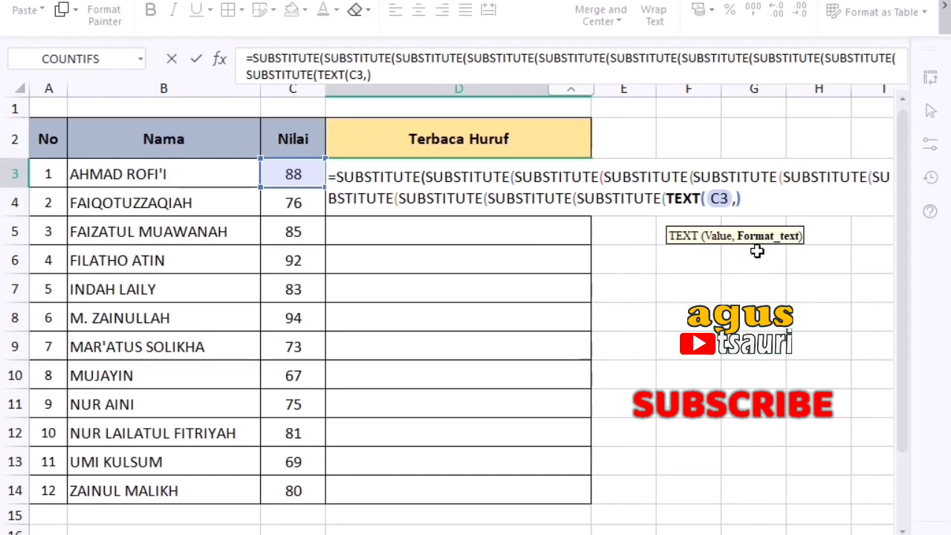
text(")
text(#")
text(")
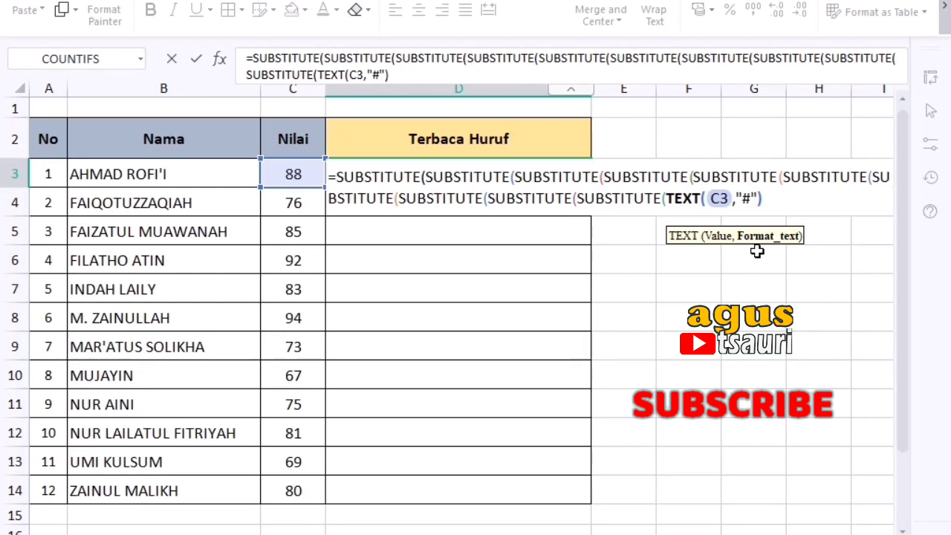
text())
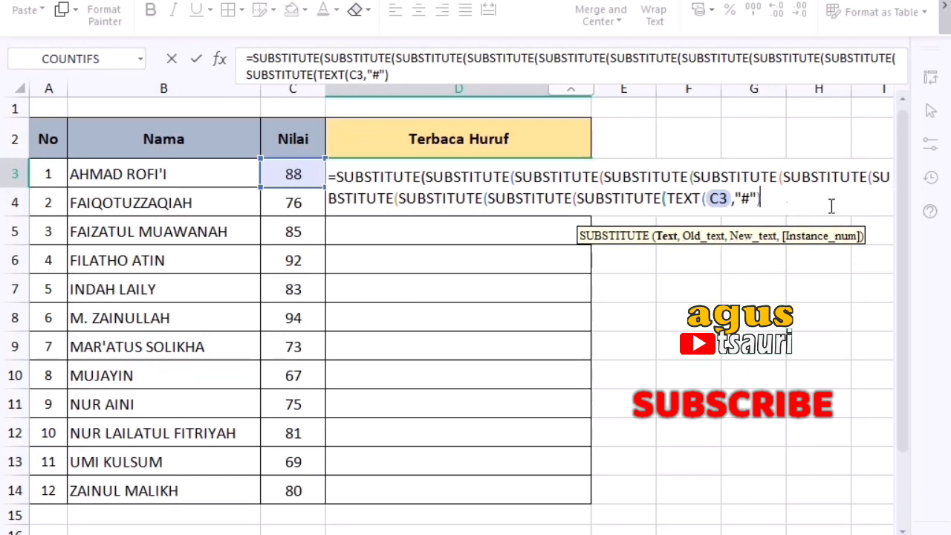
text(,)
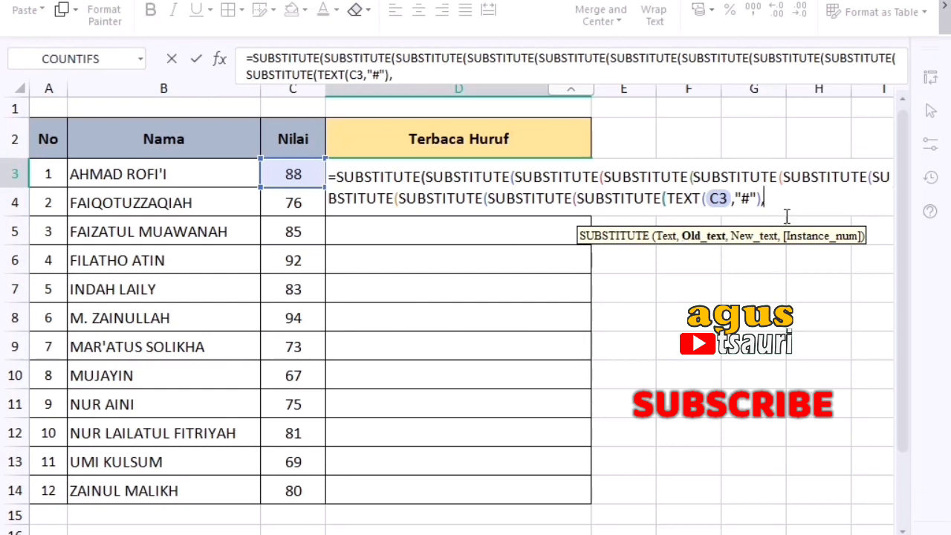
- Map 0 to "nol " and 1 through 7 to "satu "…"tujuh ", fixing the quote after nol
text(0)
text(,"nol")
key(BackSpace)
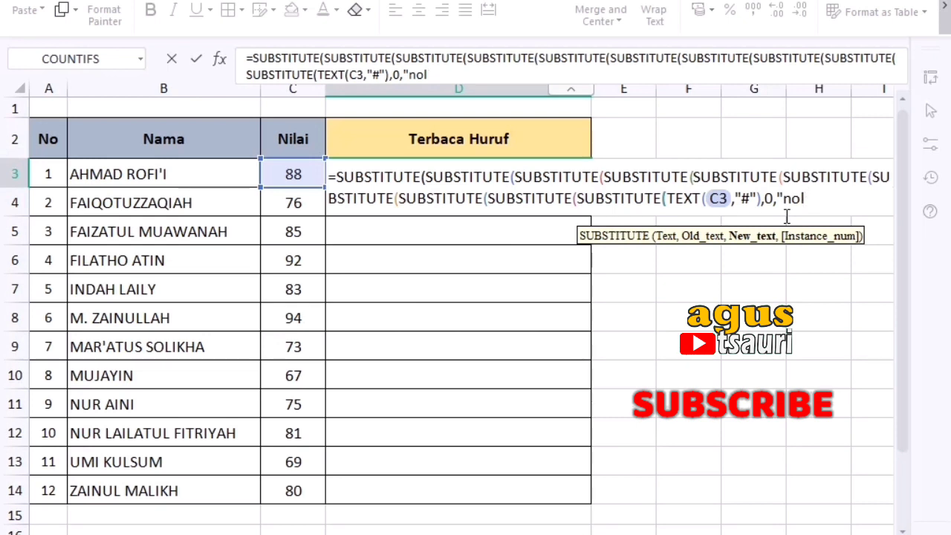
text(")
text())
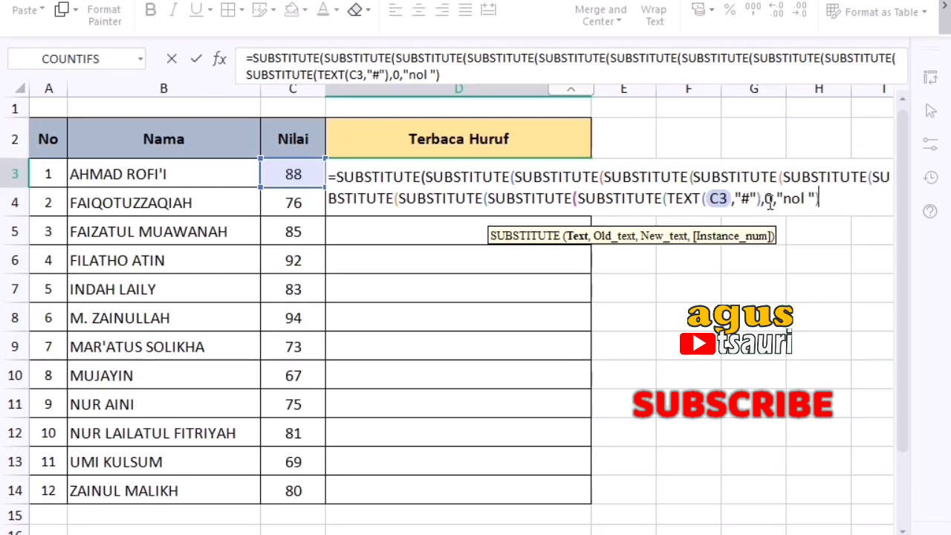
text(,)
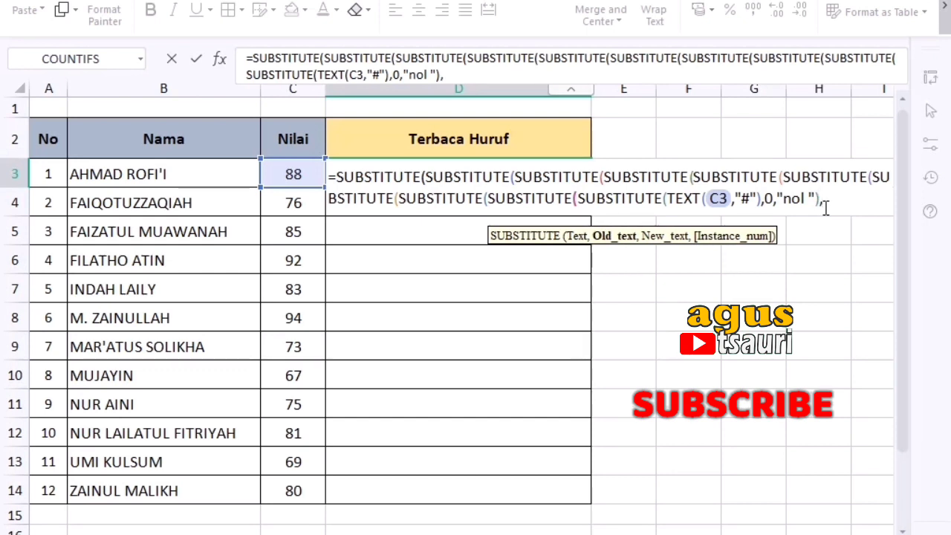
text(1,)
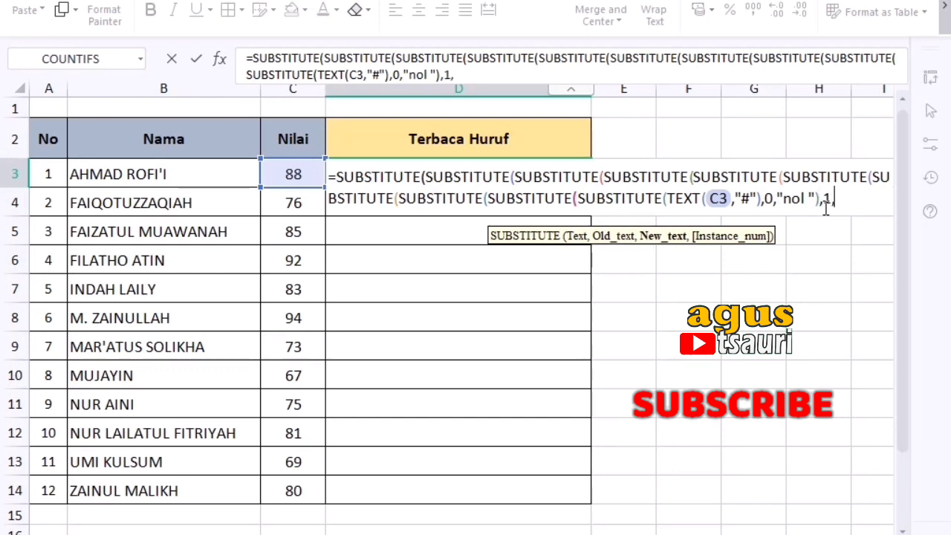
text(")
text(satu)
text( ")
text(),)
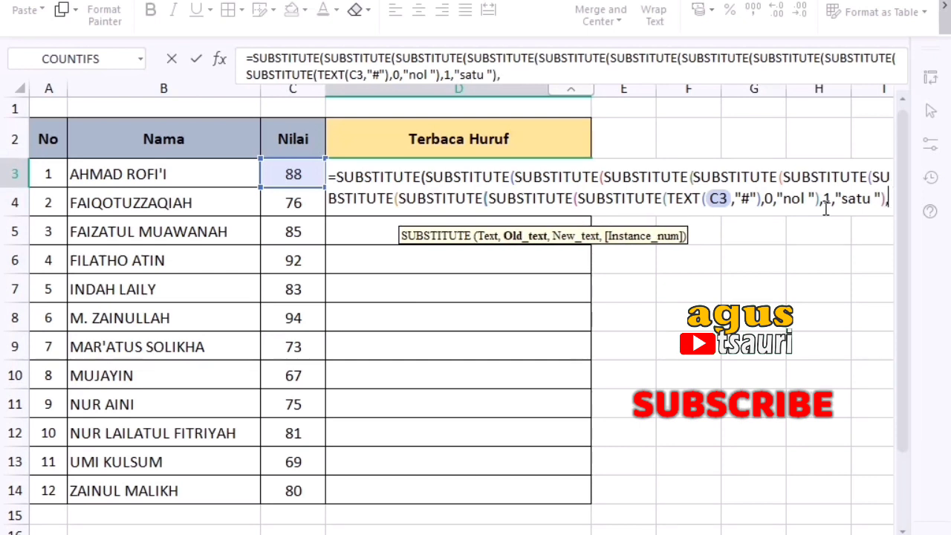
text(2,)
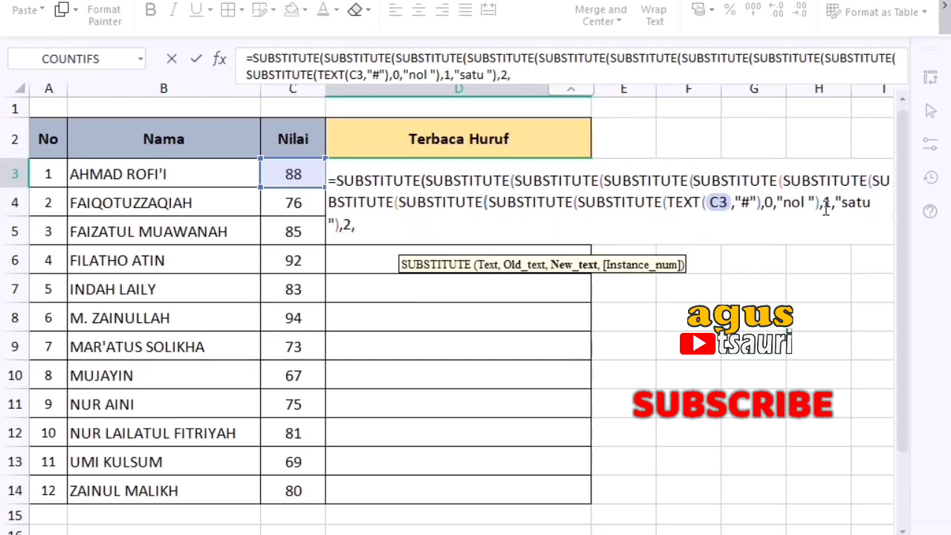
text("dua "))
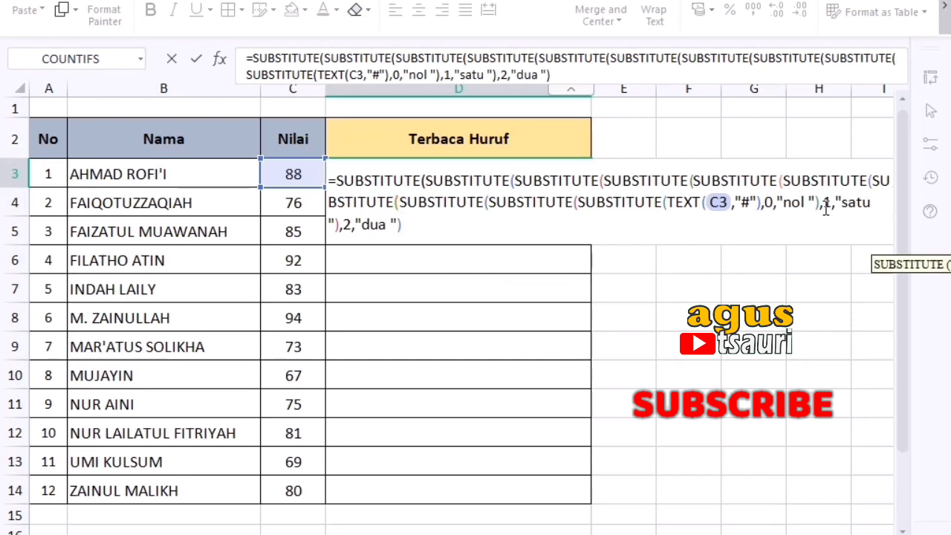
text(,3,"tiga ")
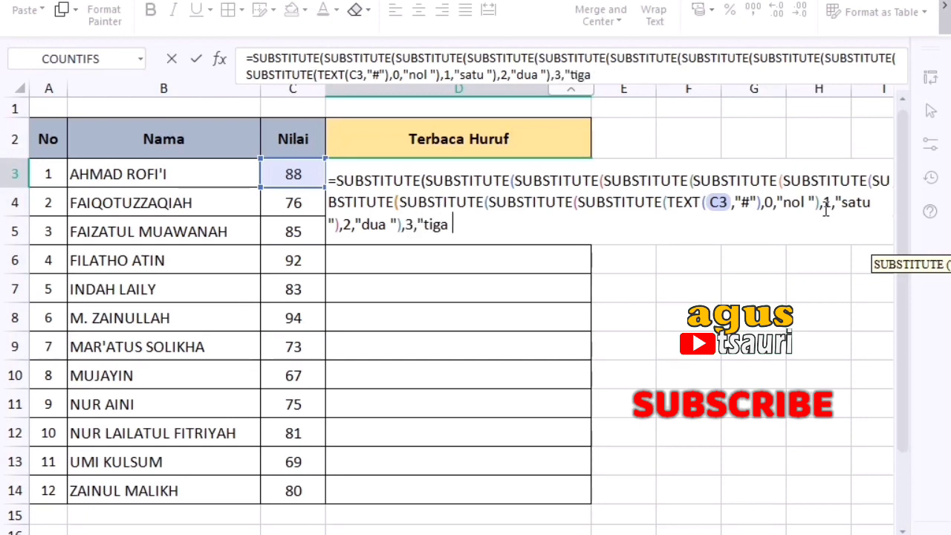
text())
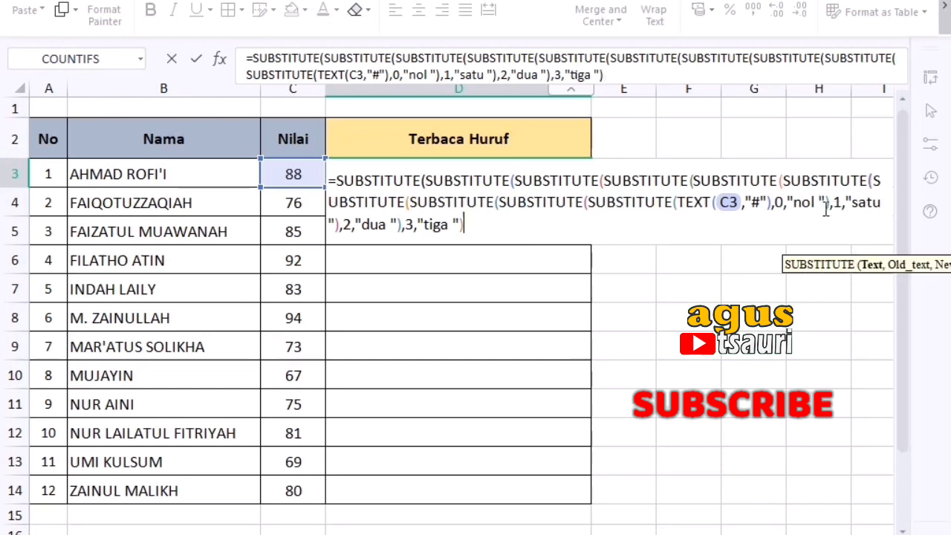
text(,4)
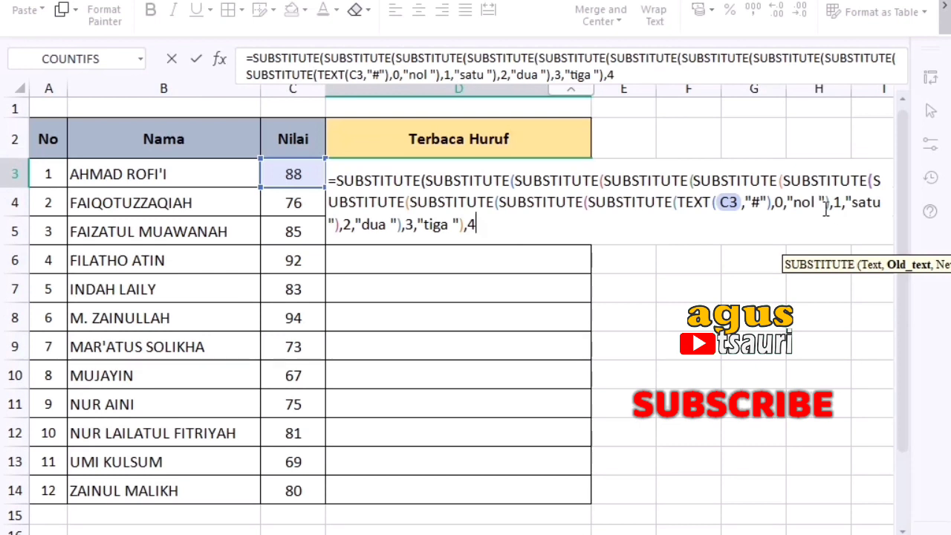
text(,"empat ")
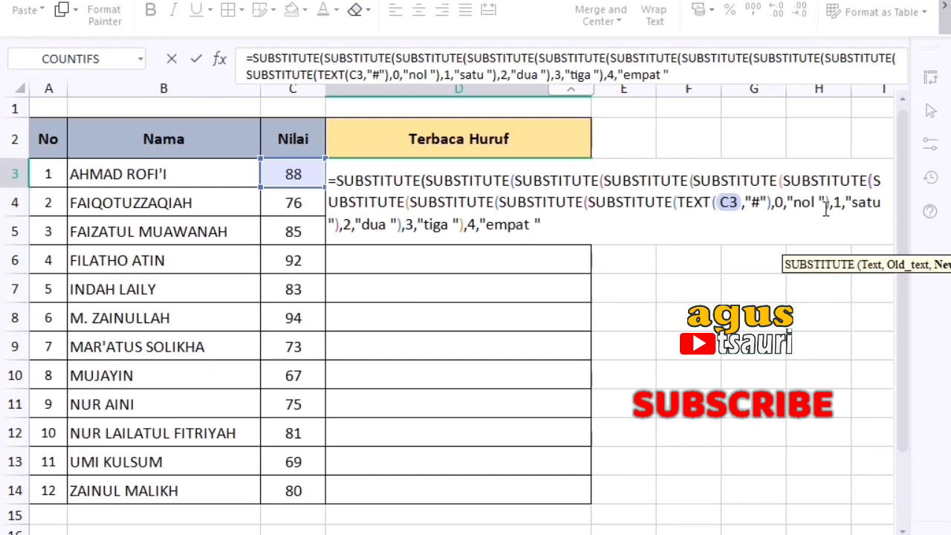
text())
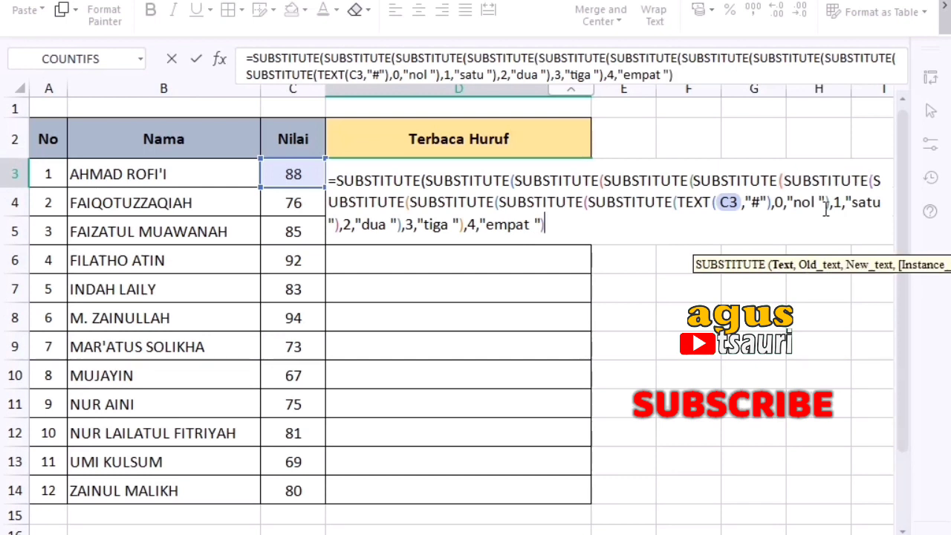
text(,5)
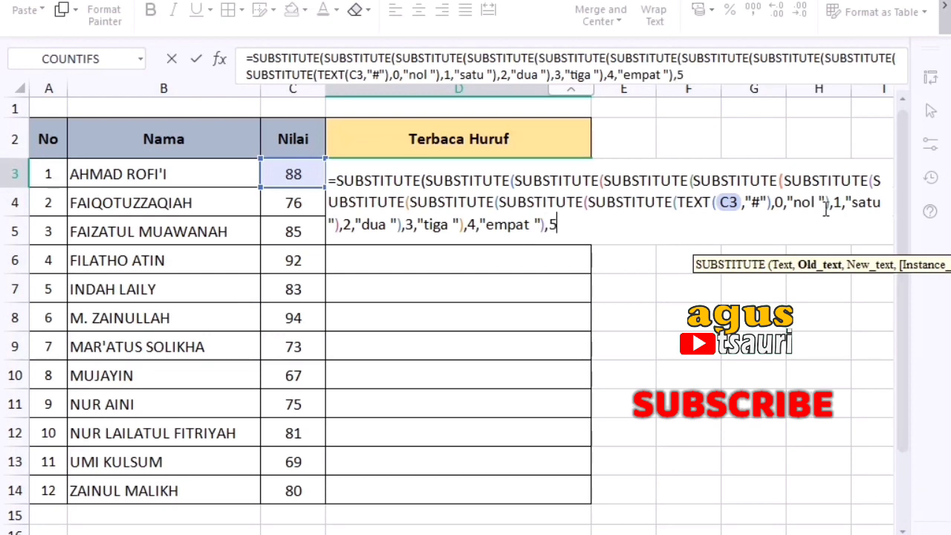
text(,"lima "))
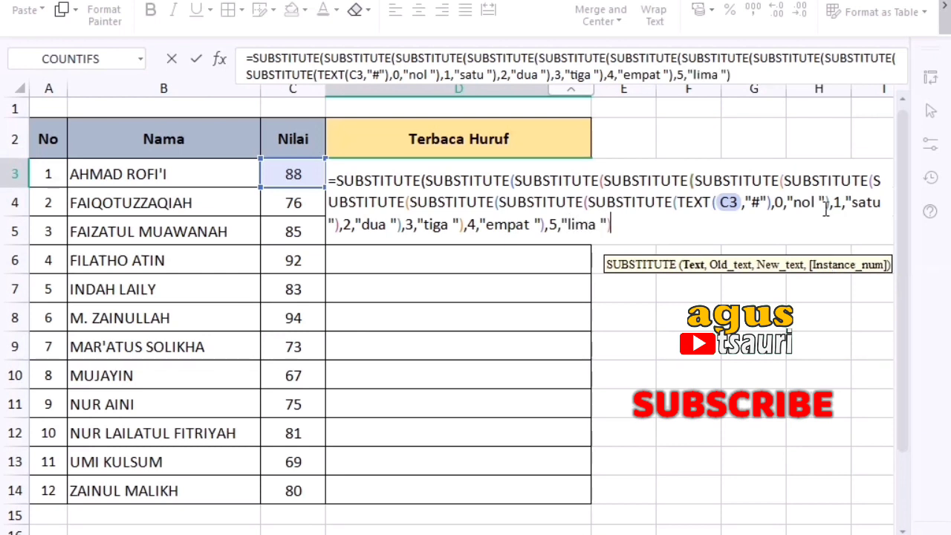
text(,)
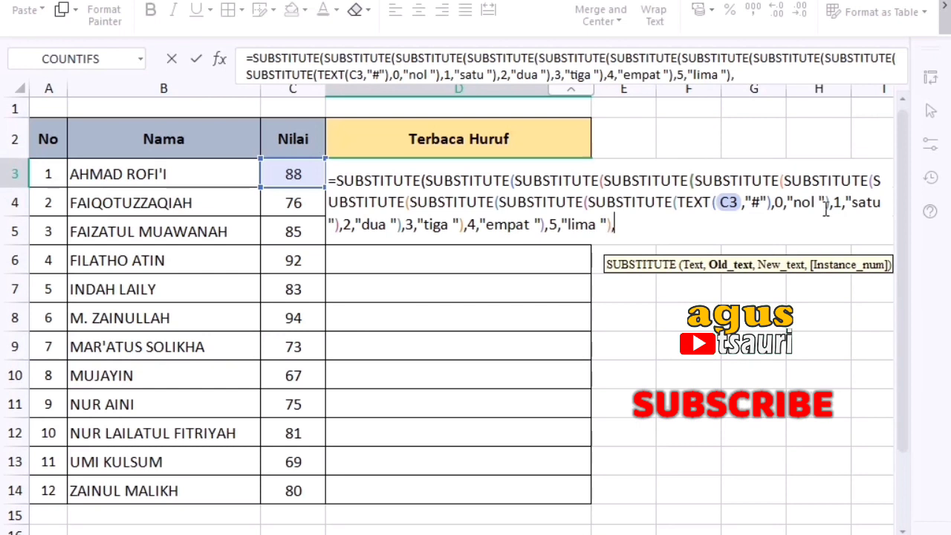
text(6)
text(,)
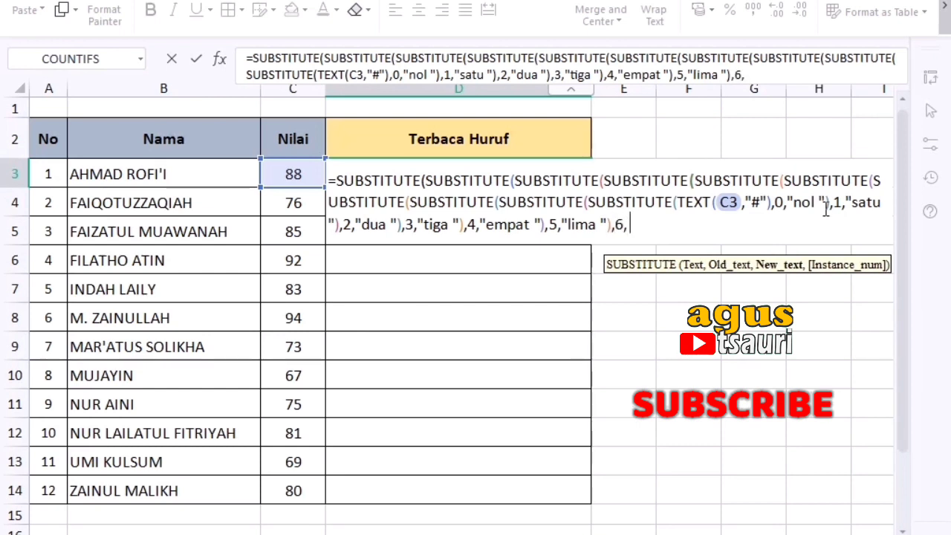
text(")
text(enam ")
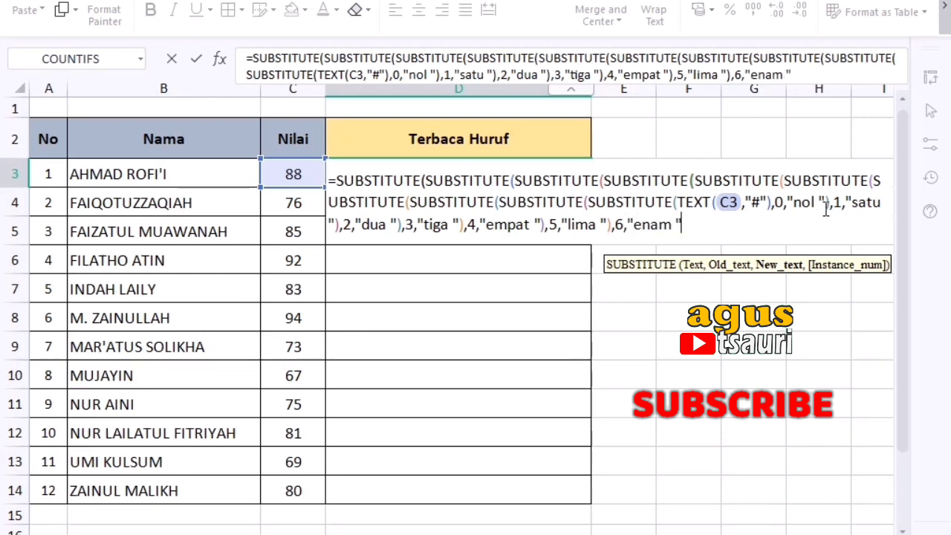
text())
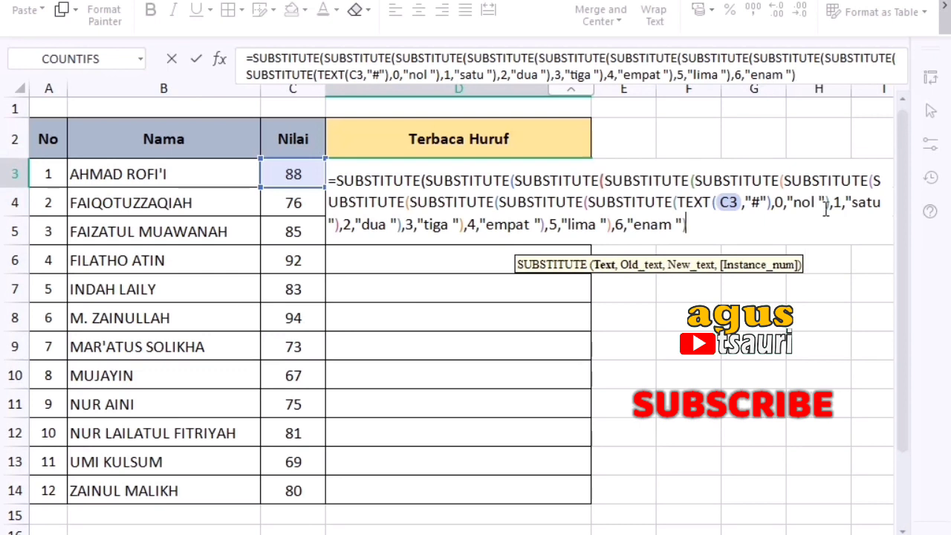
text(,)
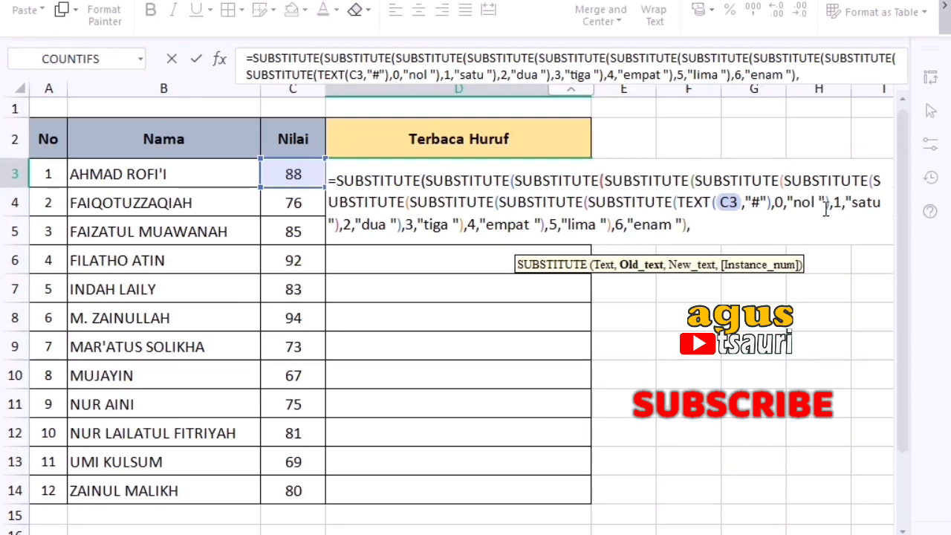
text(7)
text(,")
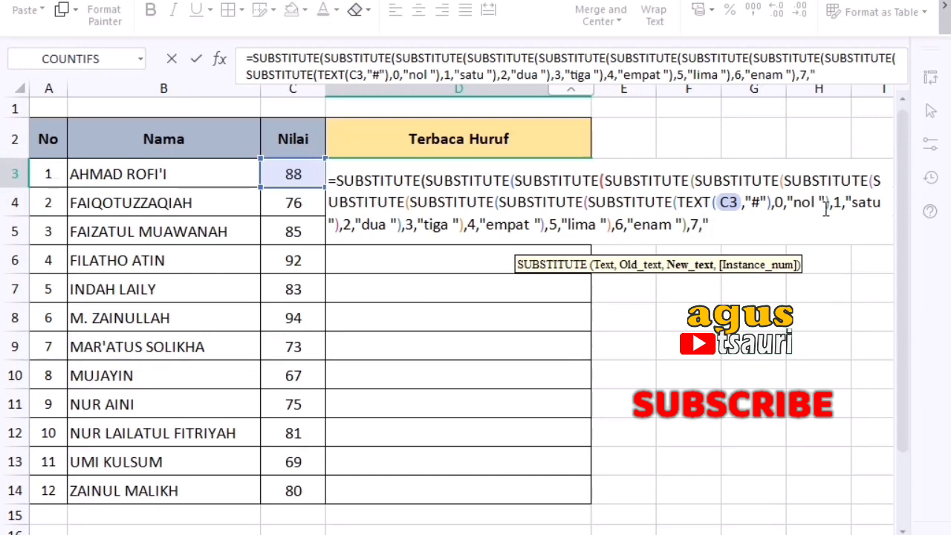
text(tujuh ")
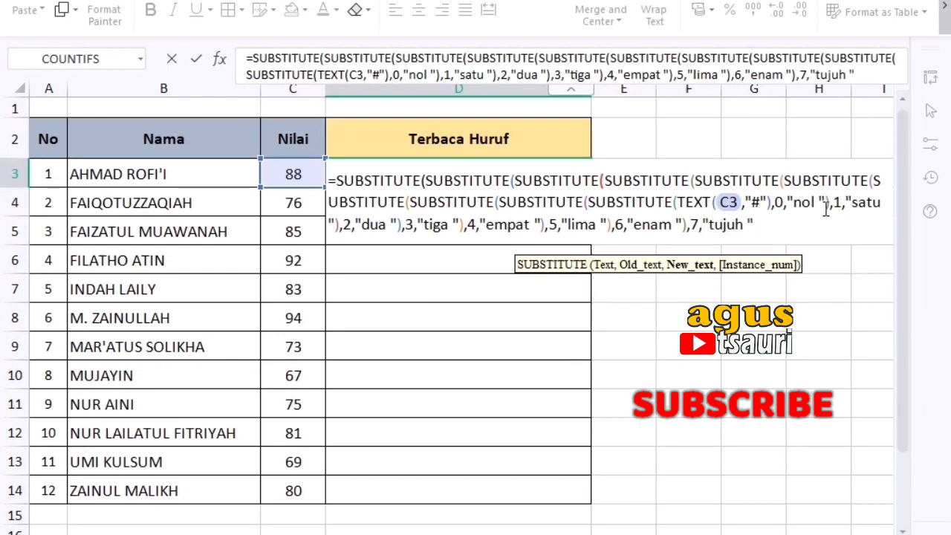
text(),)
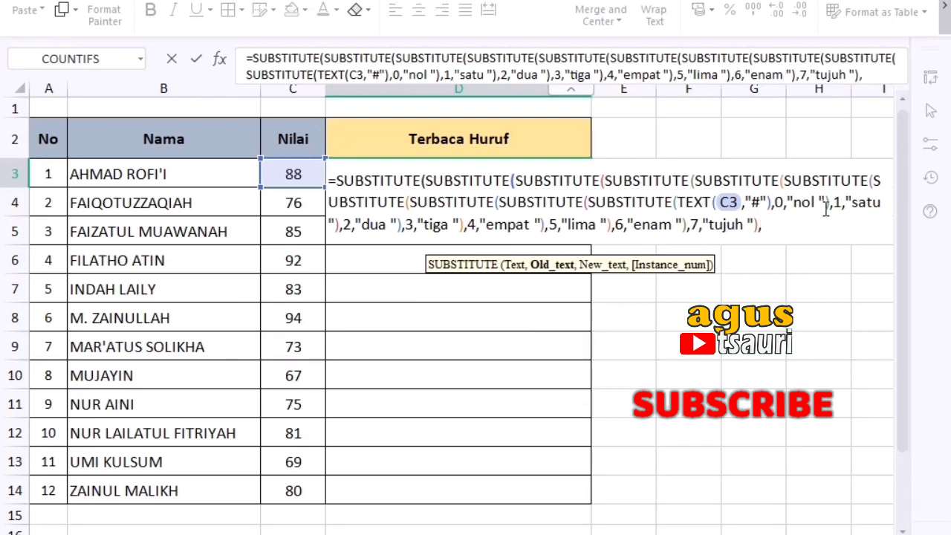
text(8)
text(,"delapan ")
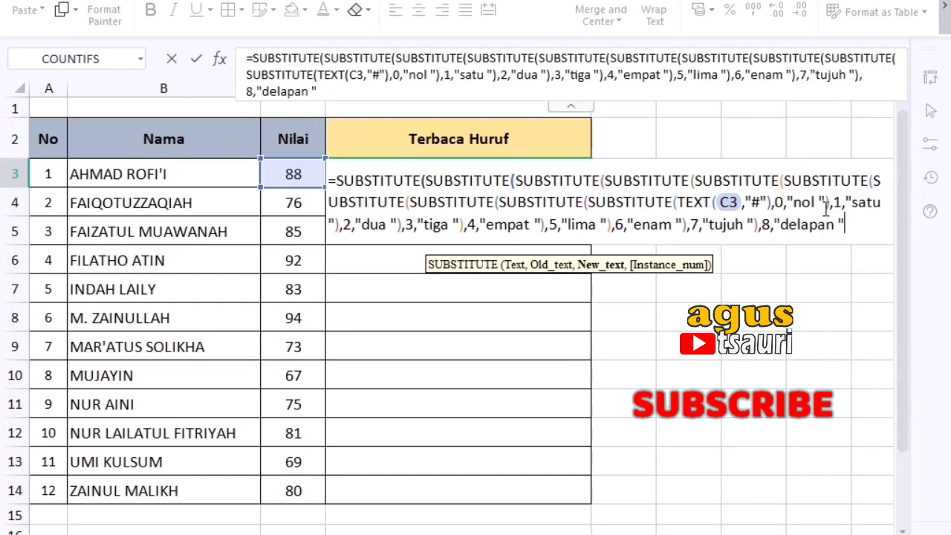
text(),9)
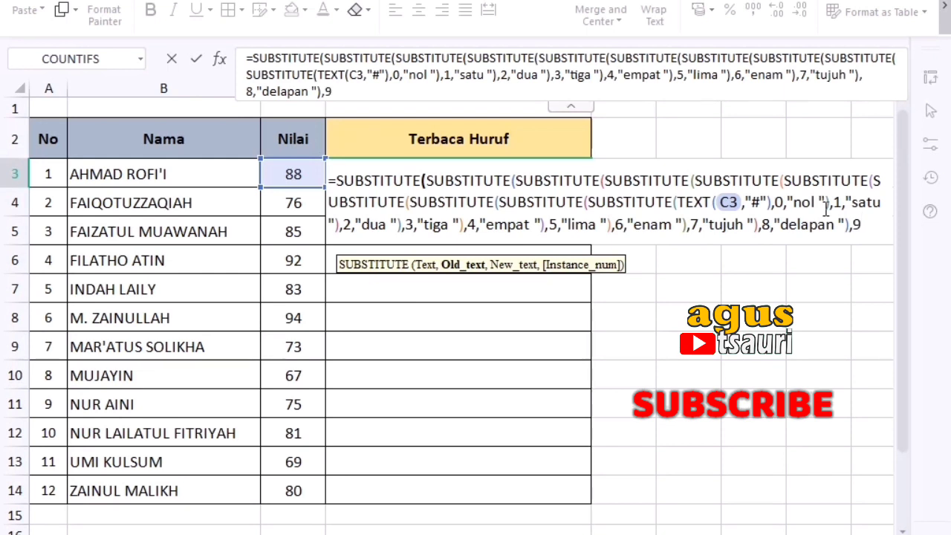
text(,")
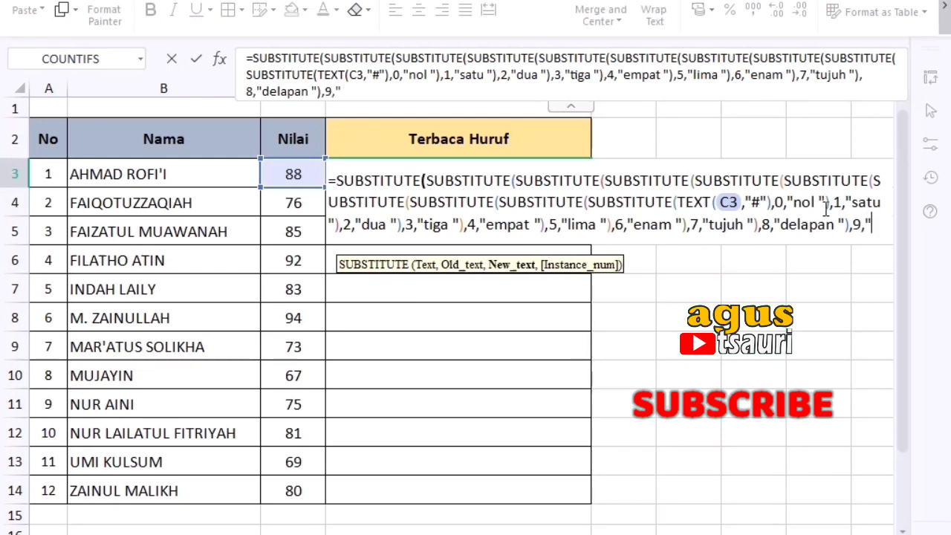
text(sembilan ")
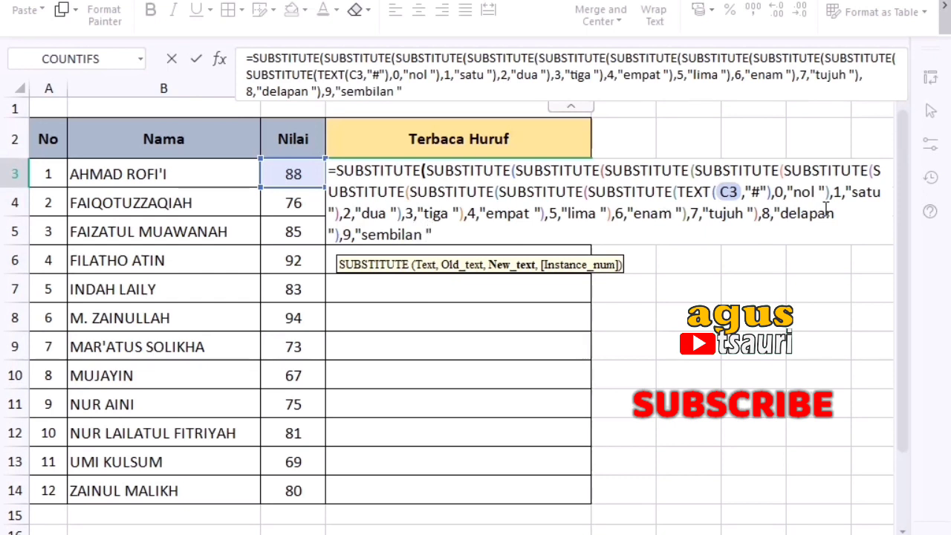
text())
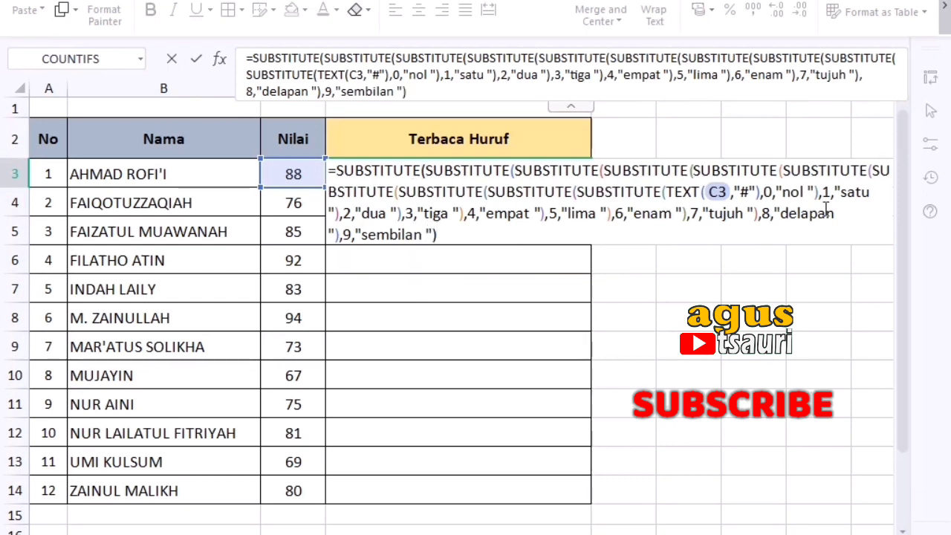
- Commit the completed D3 formula so it shows "delapan delapan" for 88
key(Return)
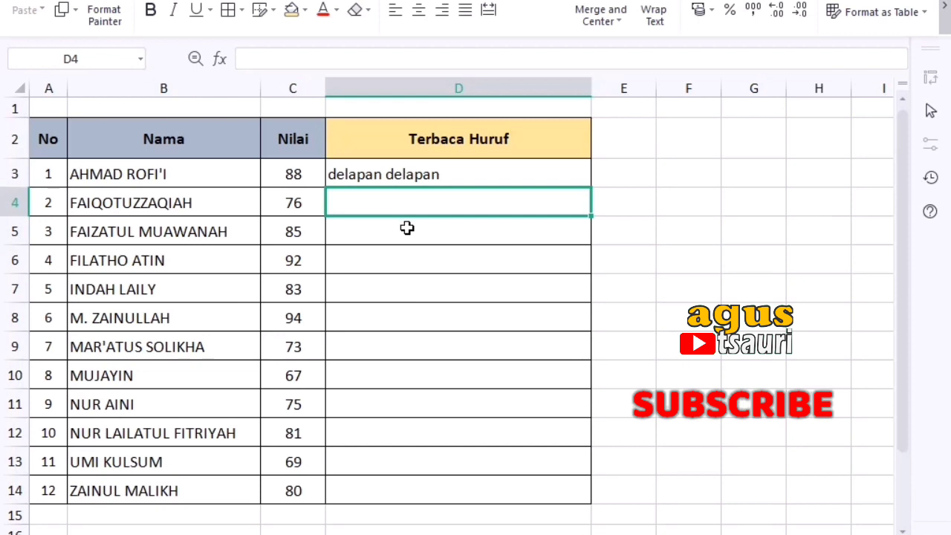
click(380, 178)
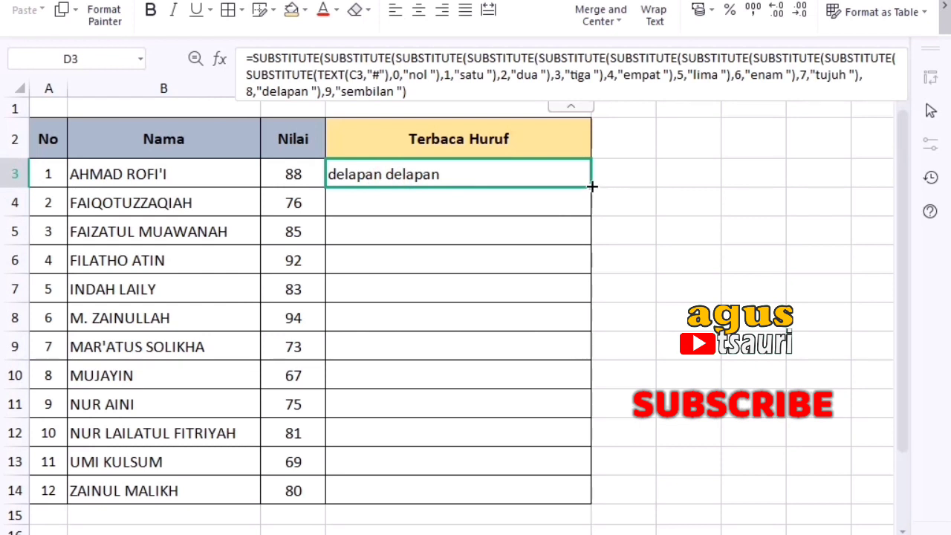
- Copy the D3 formula down through D14 and deselect the filled column
mouse_move(593, 191)
mouse_down()
mouse_move(590, 235)
mouse_move(587, 184)
mouse_up()
drag(593, 188, 590, 504)
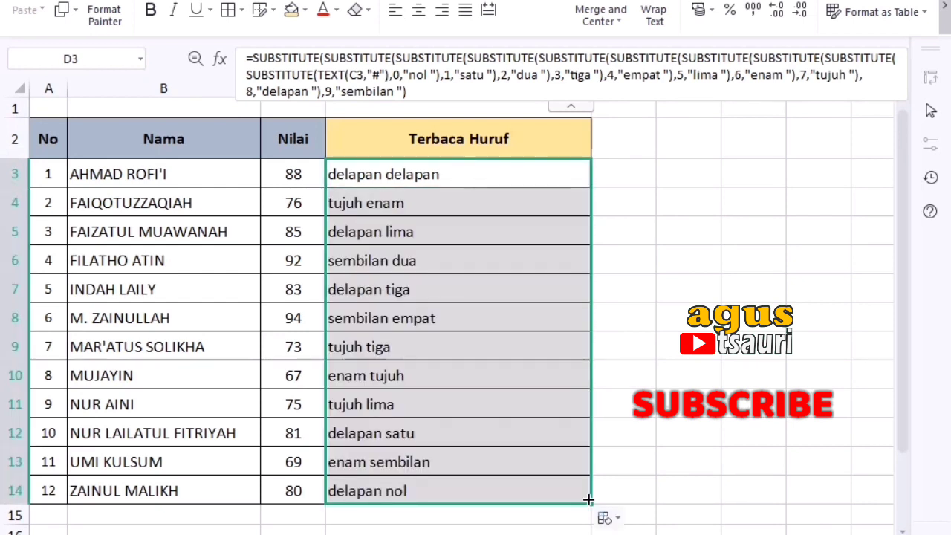
click(680, 176)
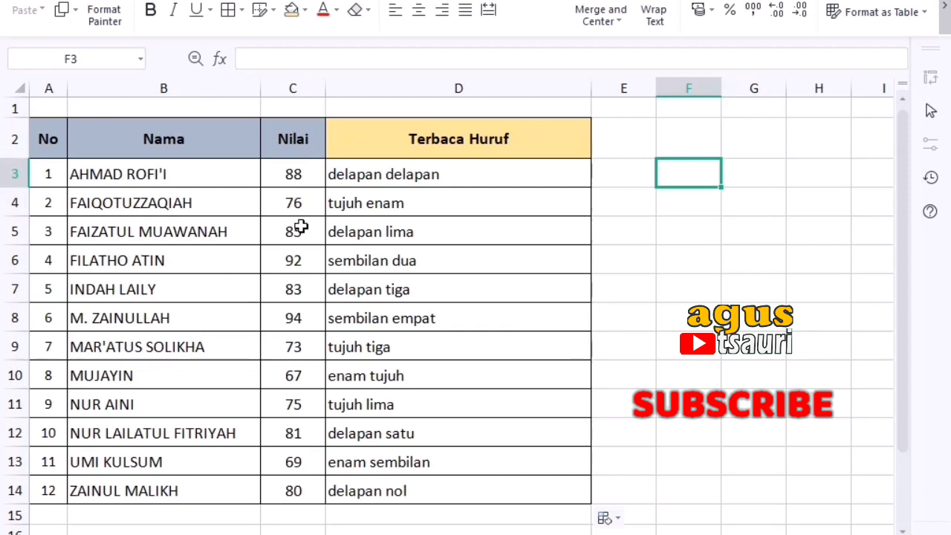
- Change the first score in C3 to 76, then to 84
click(295, 177)
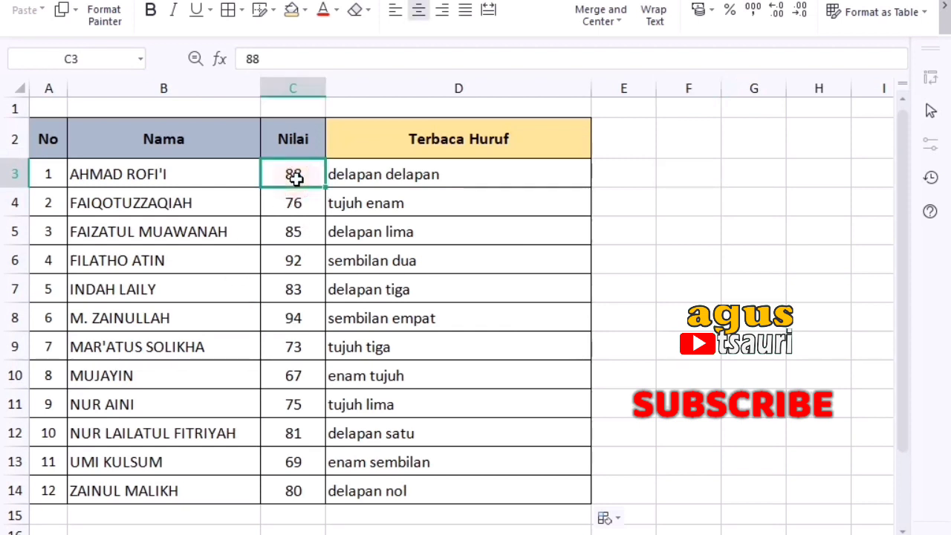
text(76)
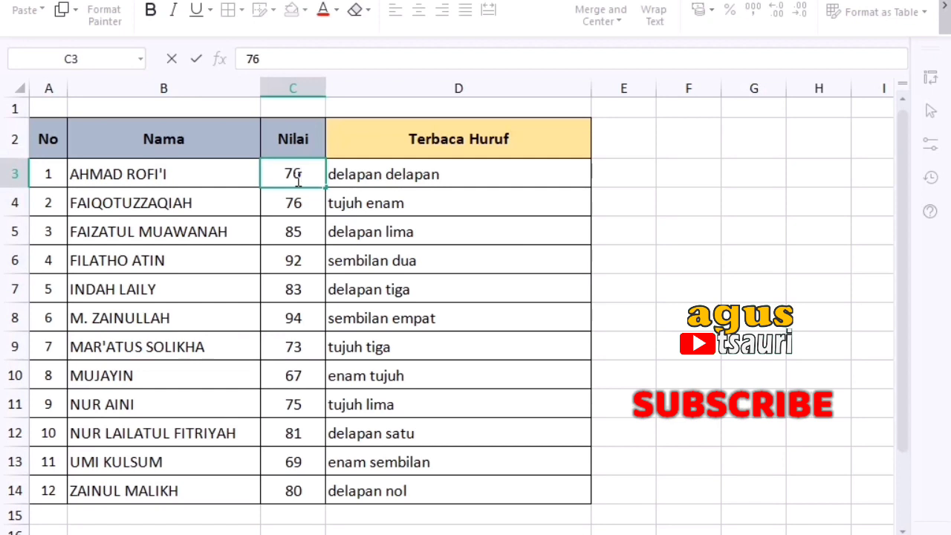
key(Return)
click(296, 177)
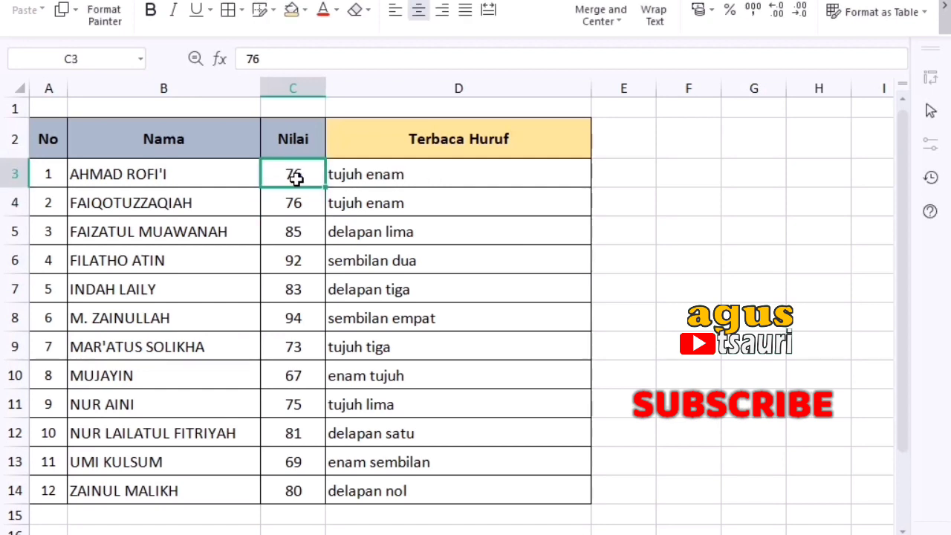
text(84)
key(Return)
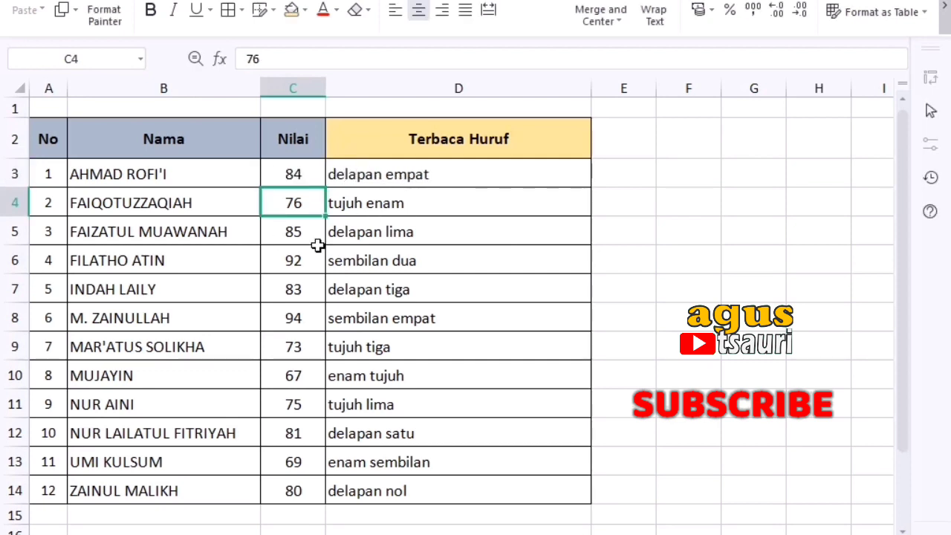
- Change the fifth score in C7 from 83 to 90 and inspect D7's formula
click(303, 292)
text(90)
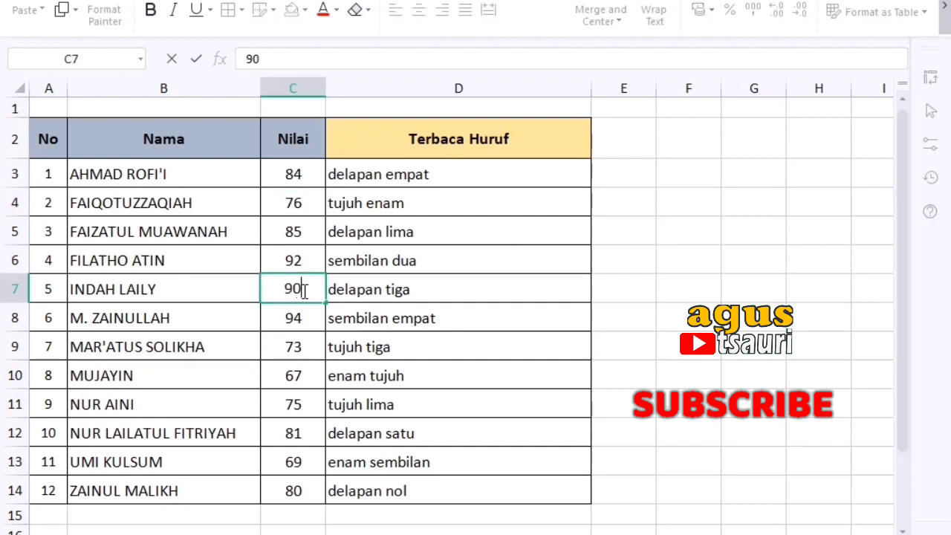
key(Return)
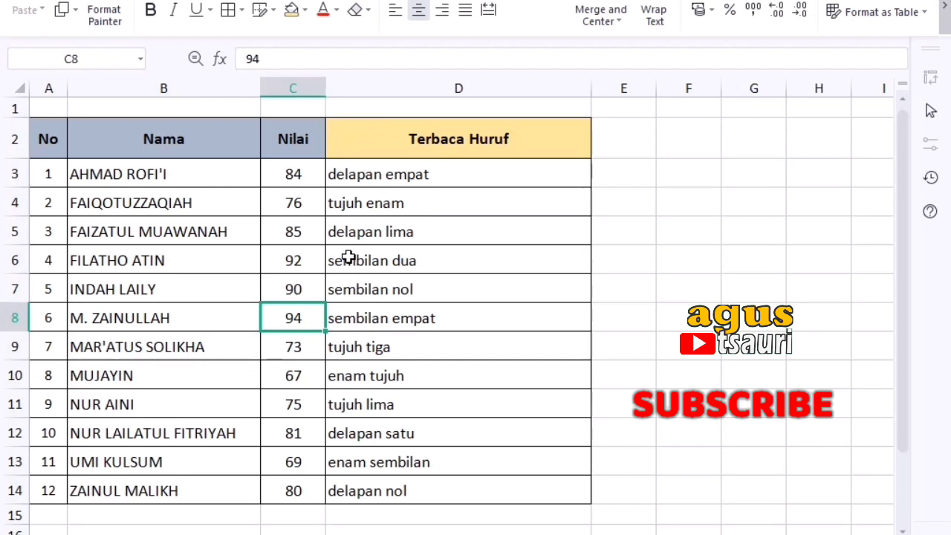
click(358, 293)
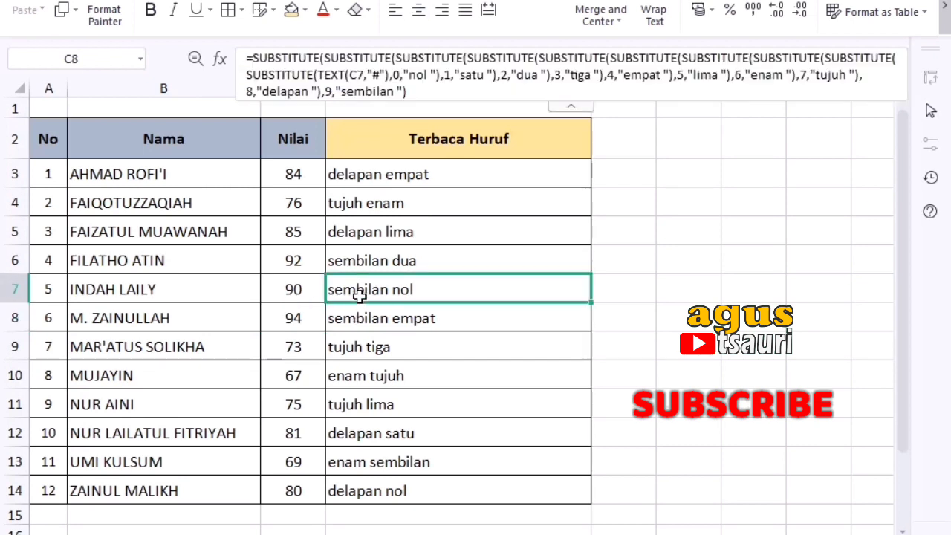